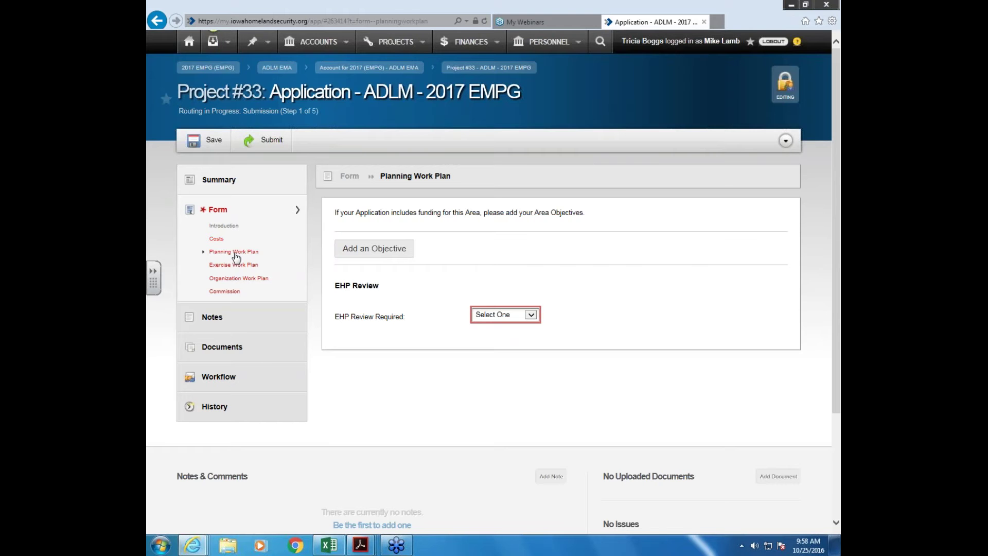
# Open the Planning Work Plan form and set EHP Review Required to No.
pyautogui.click(236, 257)
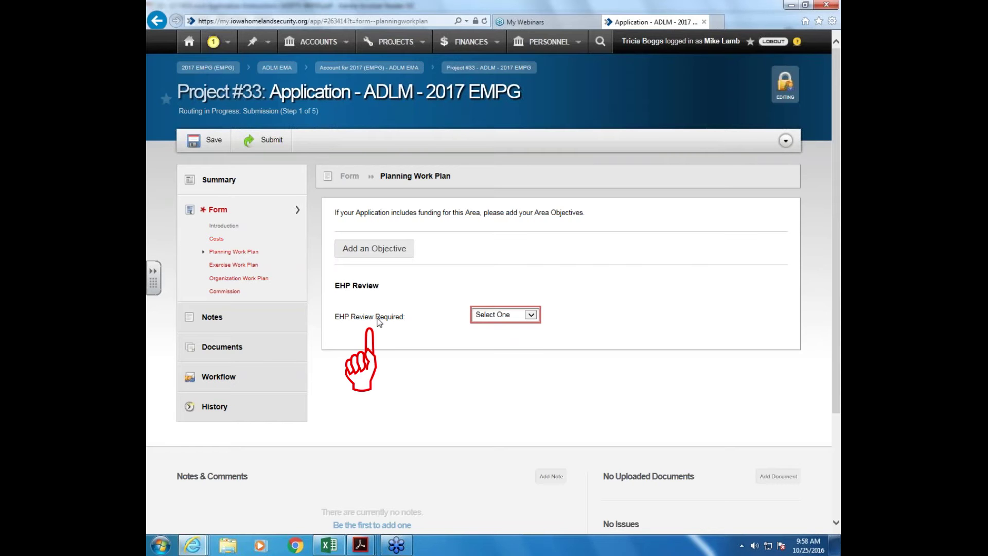
pyautogui.click(534, 315)
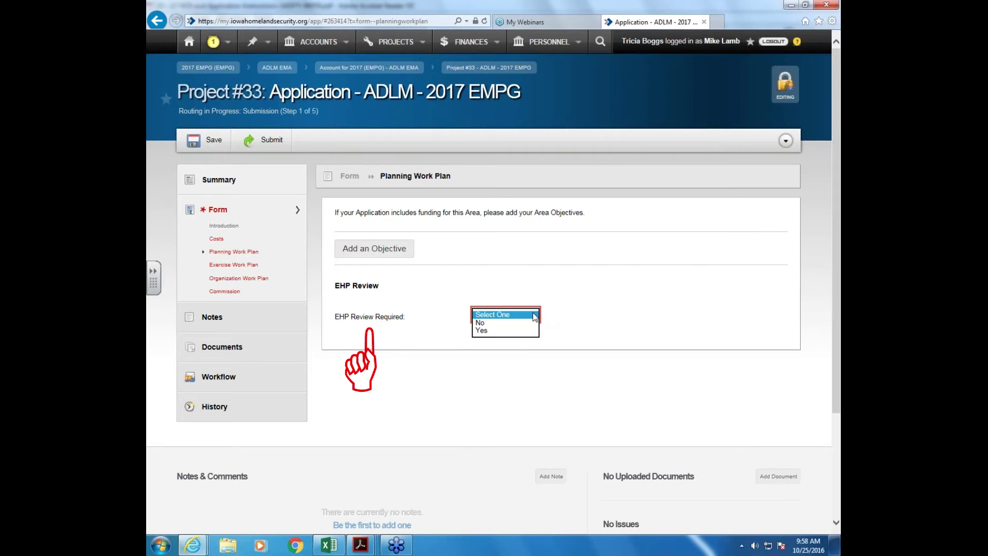
pyautogui.click(482, 322)
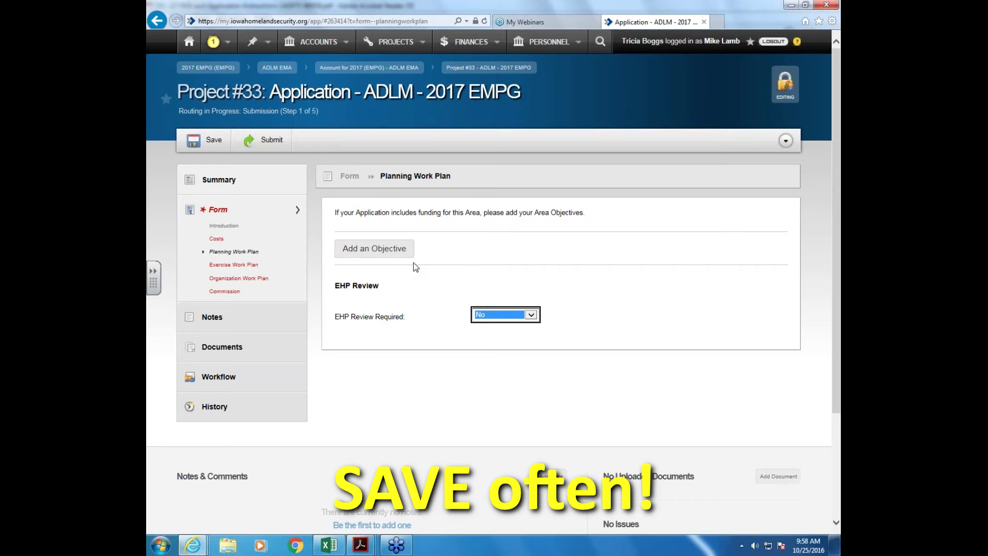
# Add an objective to the Planning Work Plan and set its start date to Oct 1, 2016.
pyautogui.click(376, 249)
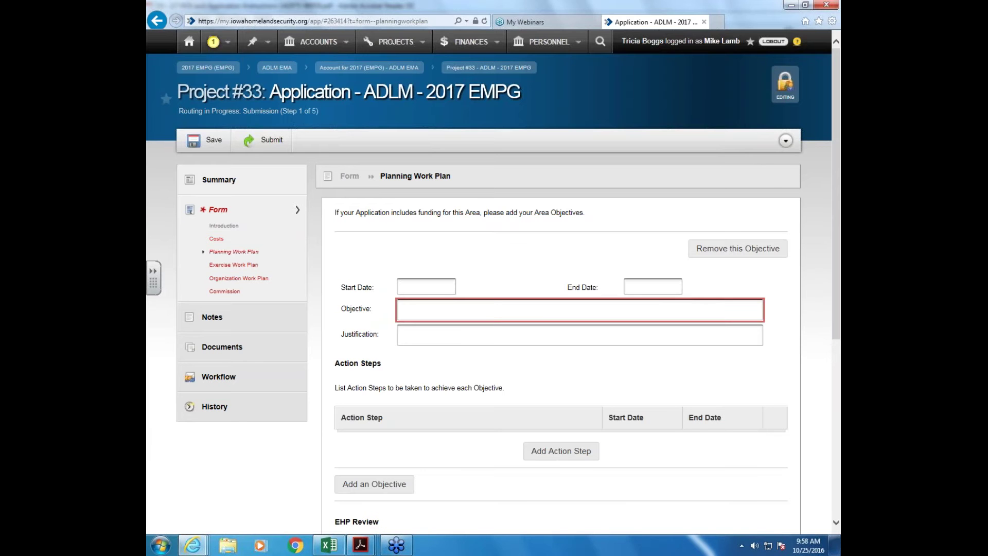
pyautogui.click(415, 286)
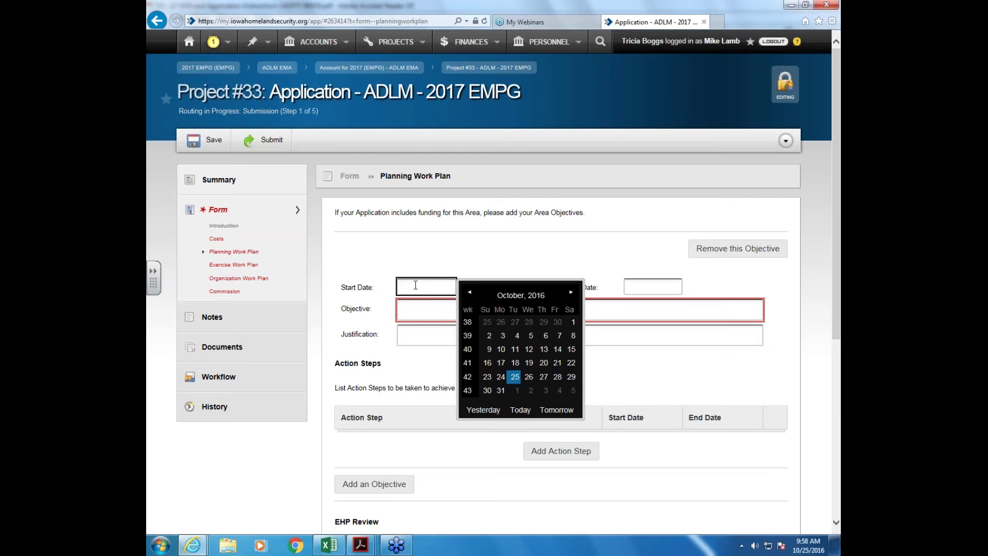
pyautogui.click(577, 322)
pyautogui.click(575, 322)
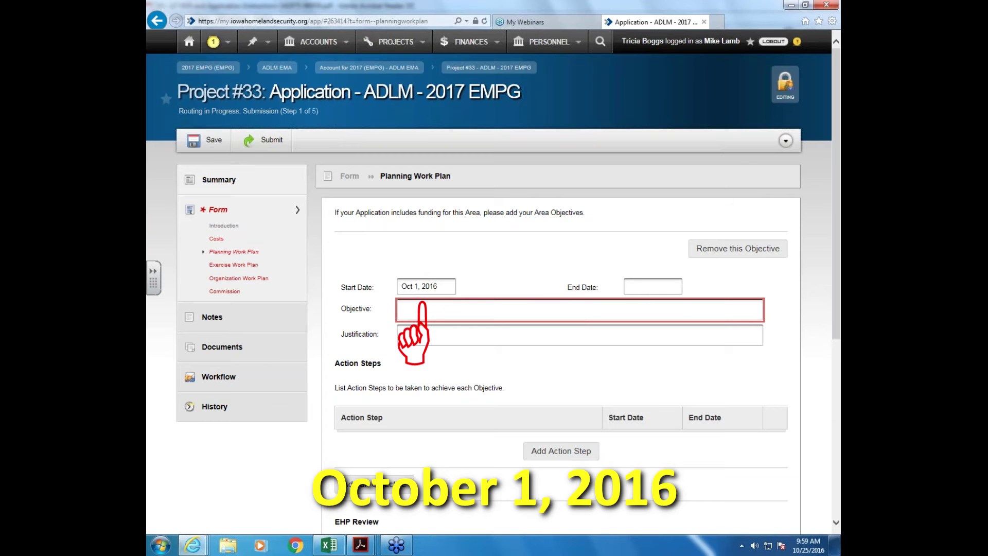
# Set the objective's end date to Sep 30, 2017 using the date picker.
pyautogui.click(651, 289)
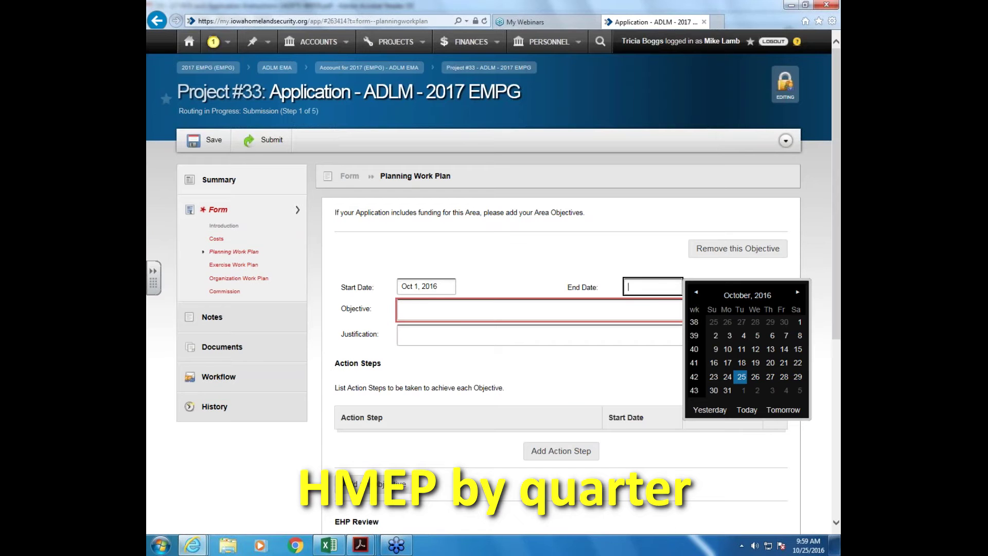
pyautogui.click(796, 291)
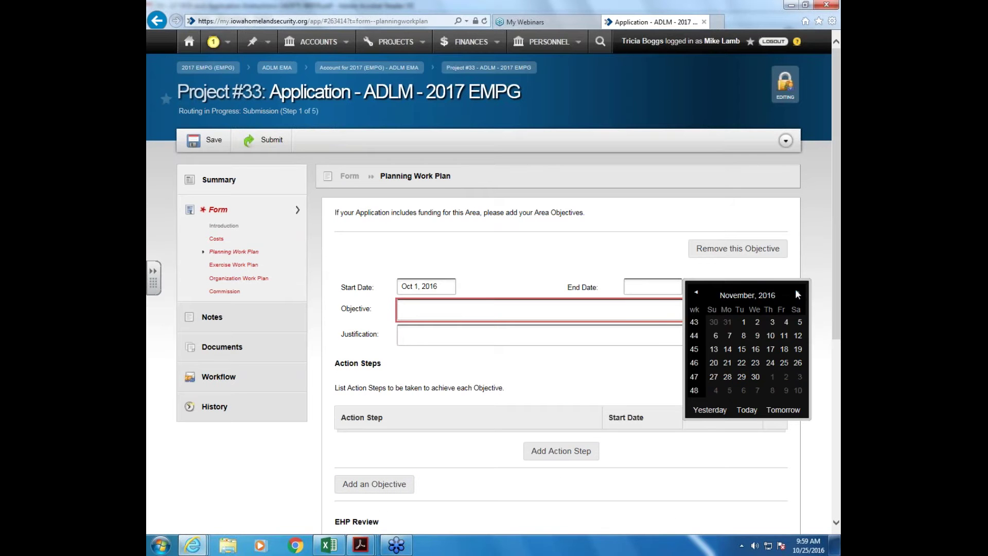
pyautogui.click(797, 292)
pyautogui.click(797, 293)
pyautogui.click(797, 292)
pyautogui.click(797, 292)
pyautogui.click(797, 293)
pyautogui.click(797, 292)
pyautogui.click(797, 292)
pyautogui.click(797, 292)
pyautogui.click(797, 292)
pyautogui.click(797, 292)
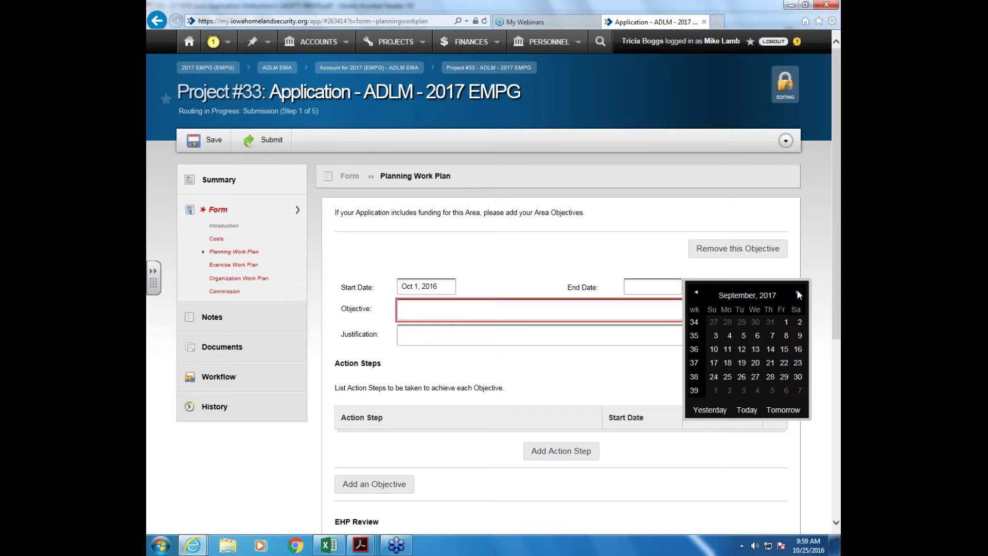
pyautogui.click(798, 376)
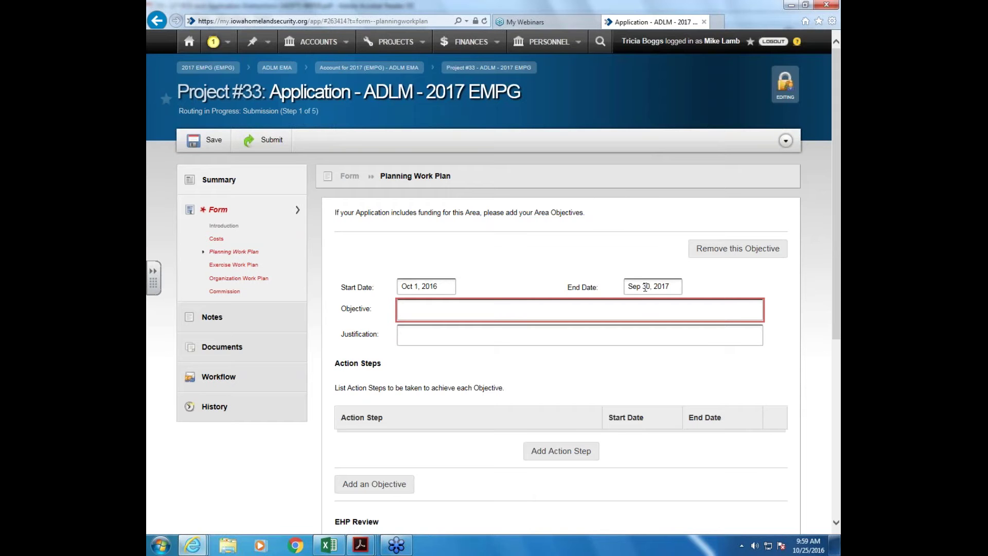
# Reopen the end date calendar, switch it to month selection, try the year navigation and choose September 2017.
pyautogui.click(672, 286)
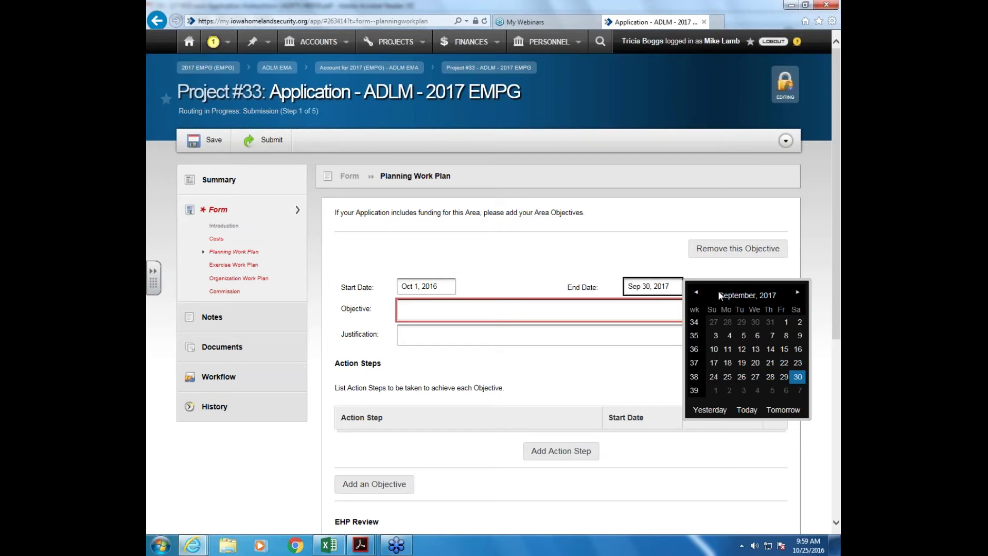
pyautogui.click(762, 296)
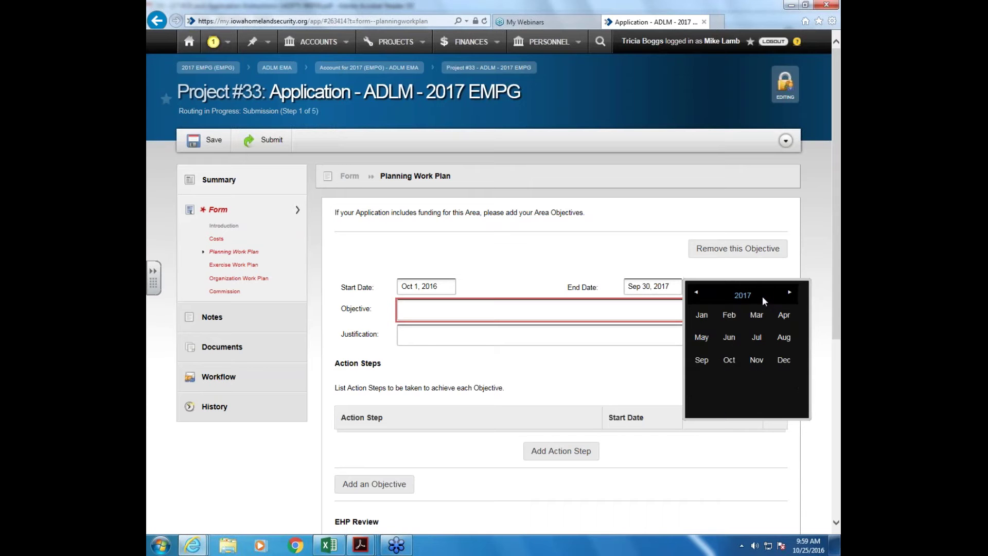
pyautogui.click(696, 291)
pyautogui.click(790, 292)
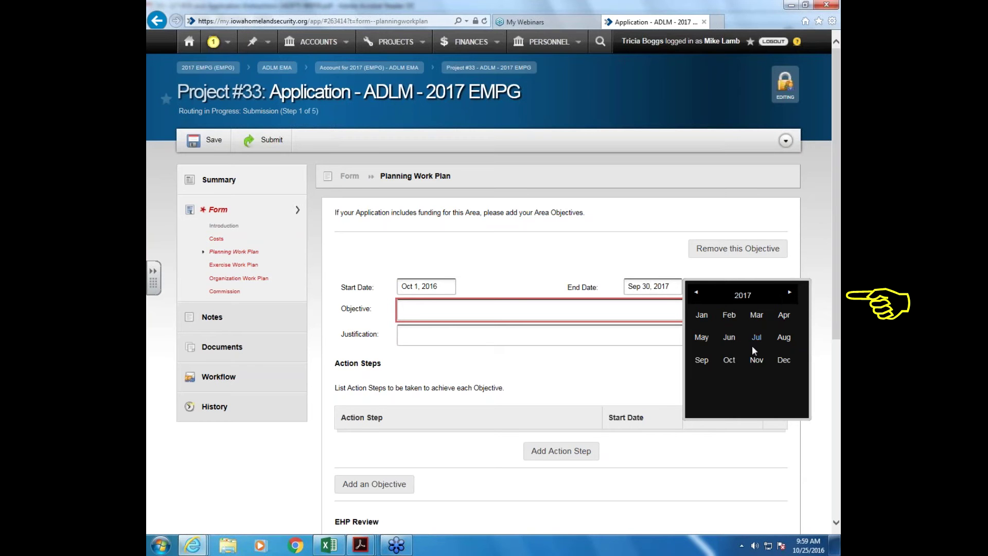
pyautogui.click(701, 361)
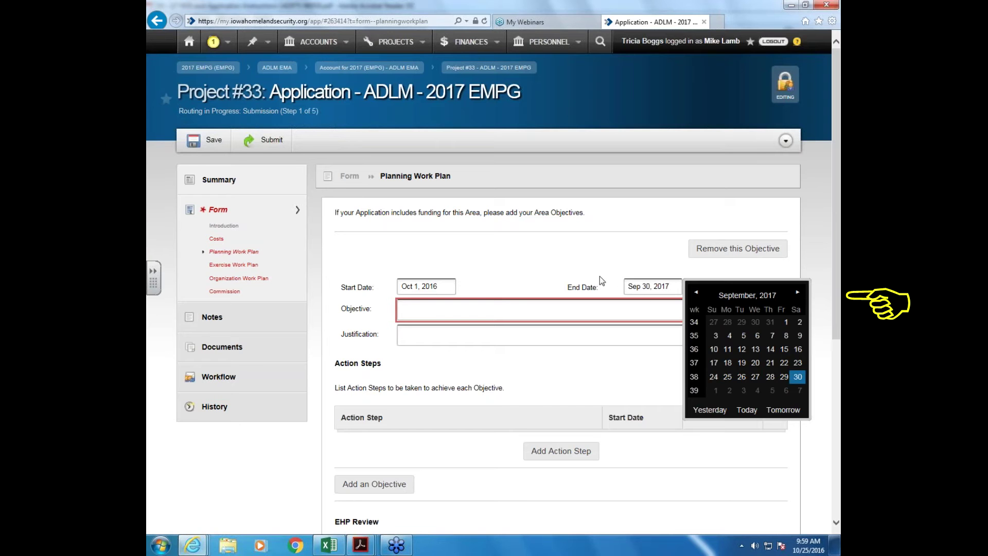
# Replace the objective's end date by entering it directly as 9/30/2017.
pyautogui.click(619, 276)
pyautogui.click(630, 277)
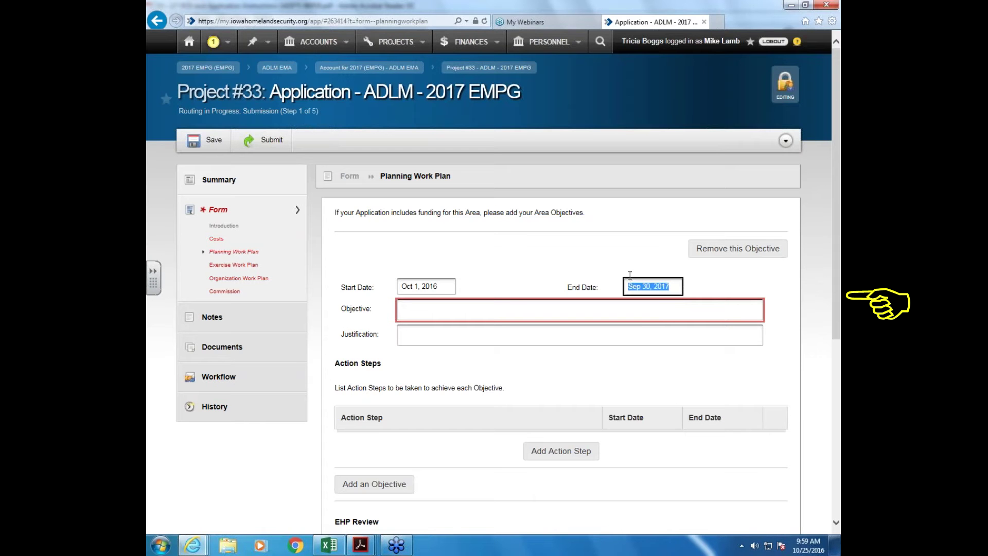
pyautogui.write('9/30/2017')
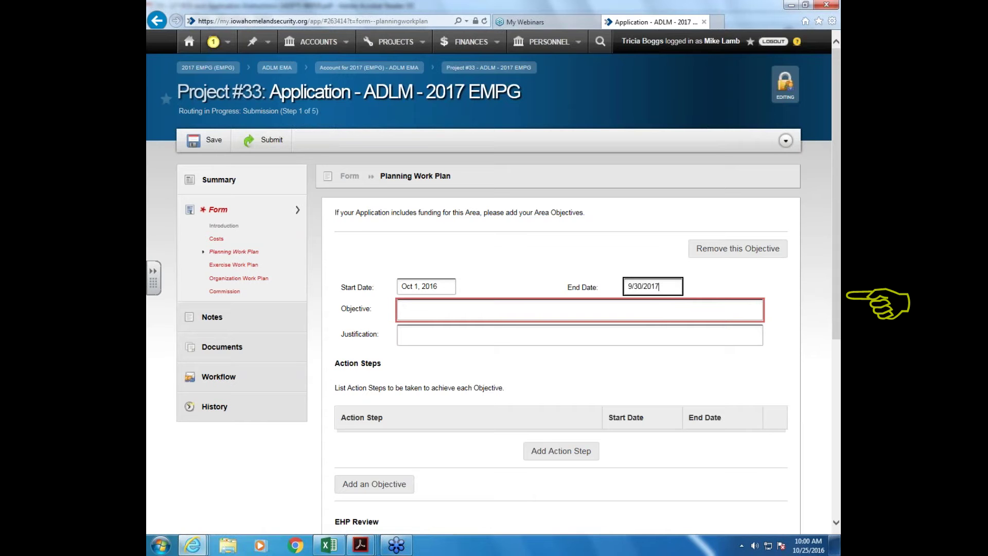
pyautogui.click(699, 292)
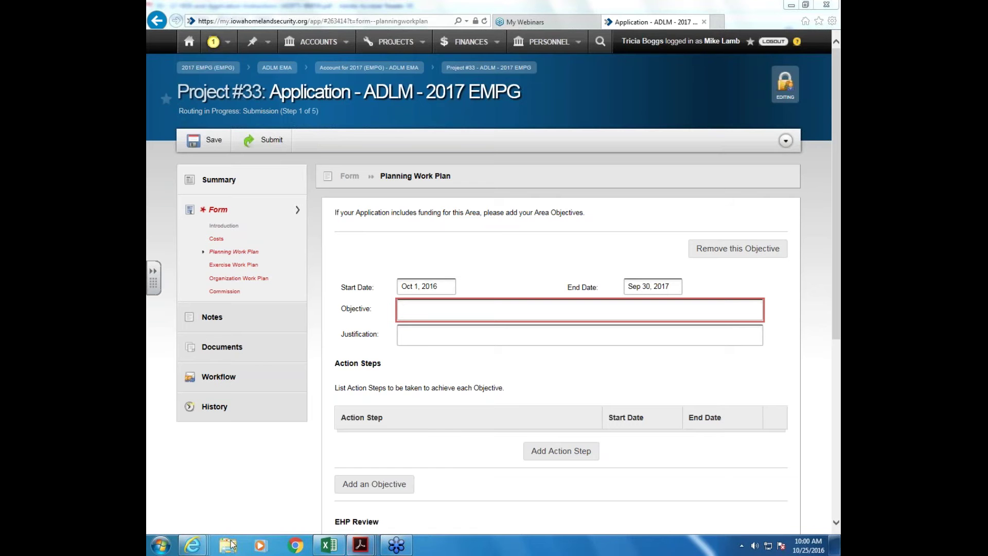
# Open the reference document "04. '16 Previous EMPG Notice of Funding Opportunity" from the 2017 EMPG documents list as a PDF.
pyautogui.moveTo(198, 548)
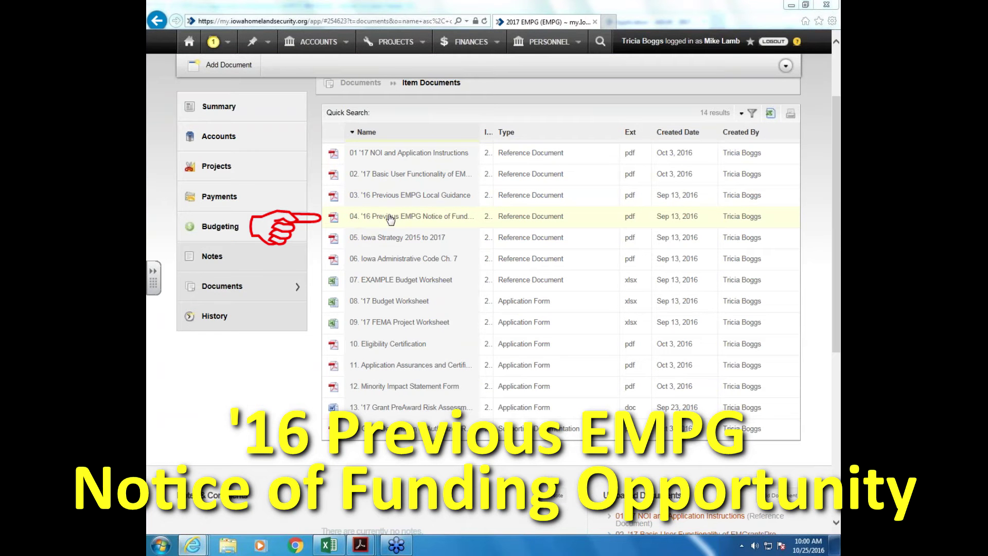
pyautogui.click(446, 221)
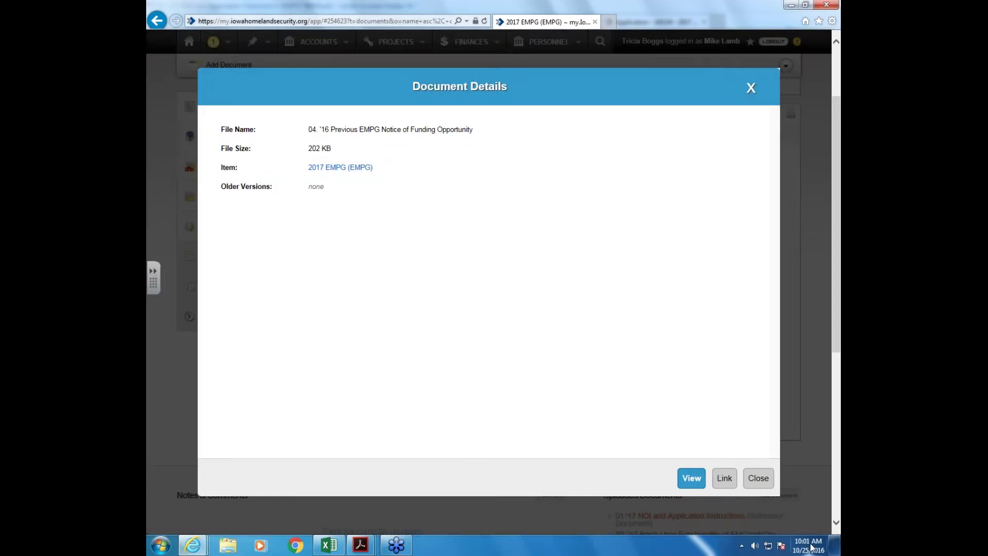
pyautogui.click(692, 479)
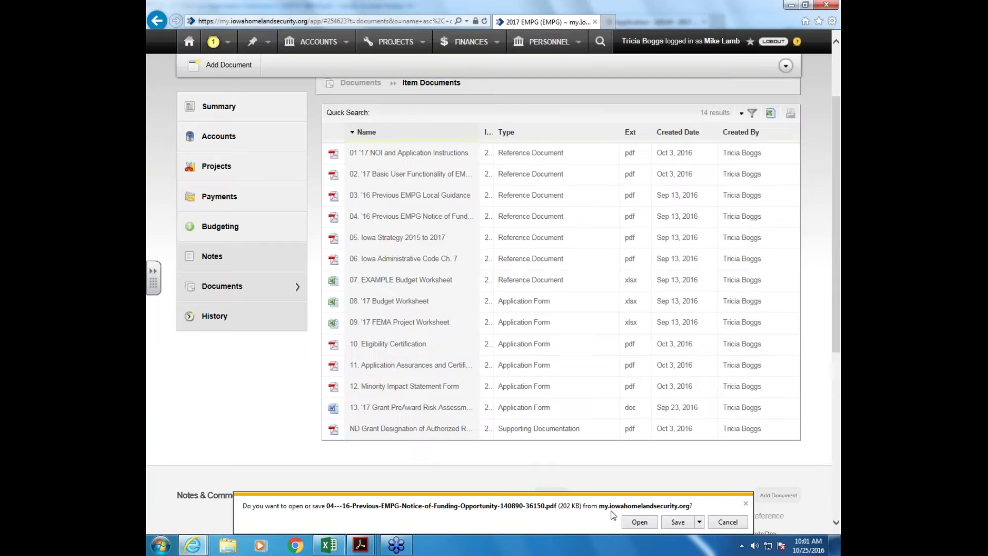
pyautogui.click(640, 522)
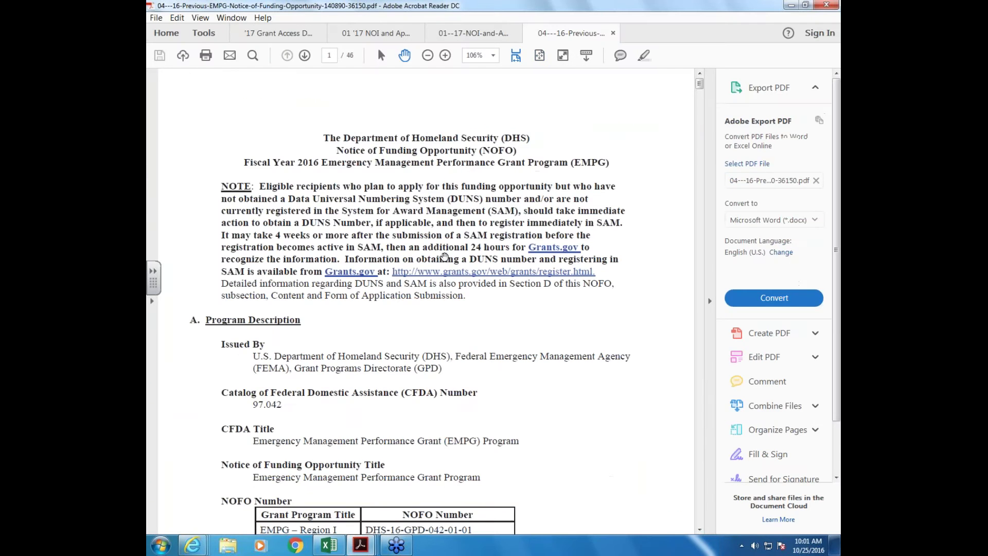
# Examine the EMPG Program Work Plan activity areas on page 18 of the notice, from Planning through Exercises.
pyautogui.scroll(-3, 470, 265)
pyautogui.scroll(-20, 470, 265)
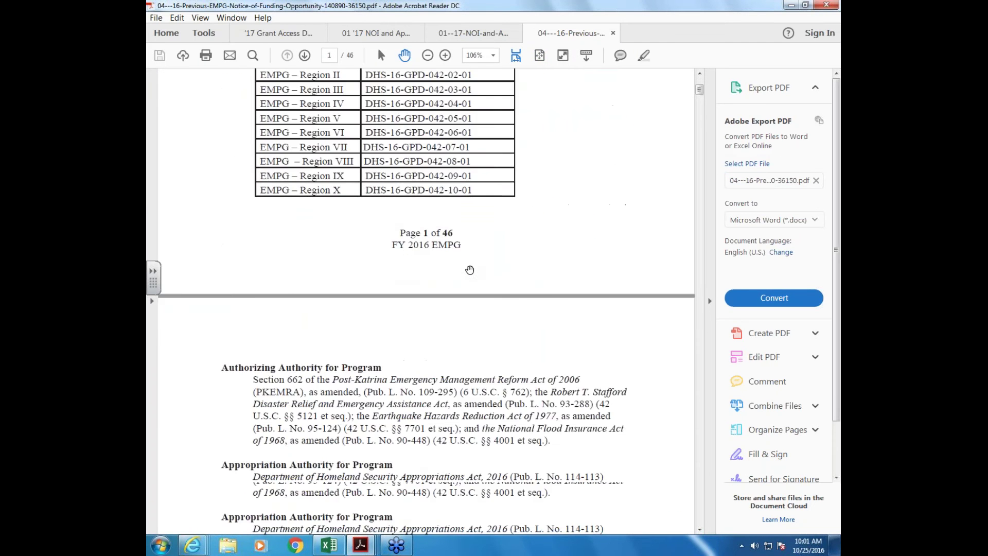
pyautogui.scroll(-20, 467, 267)
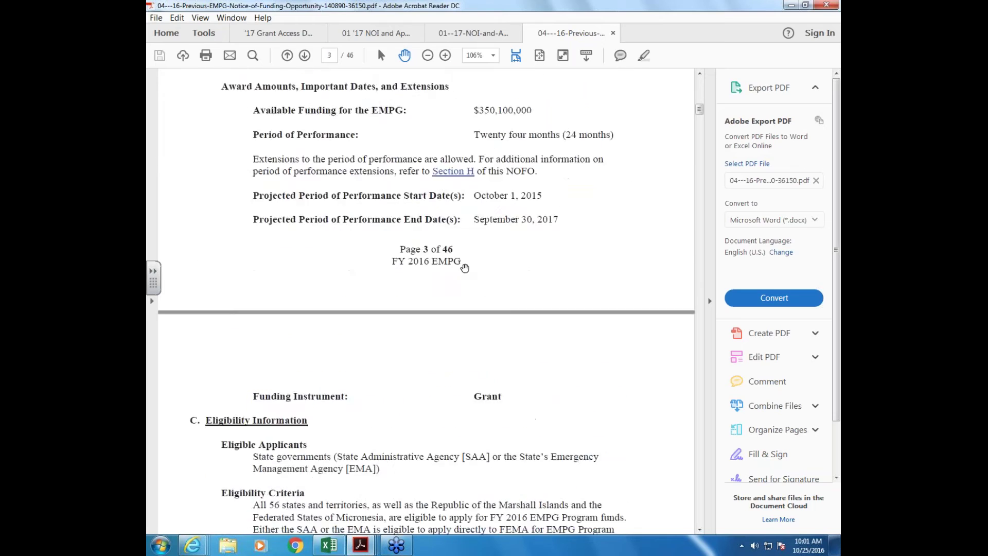
pyautogui.scroll(-20, 461, 256)
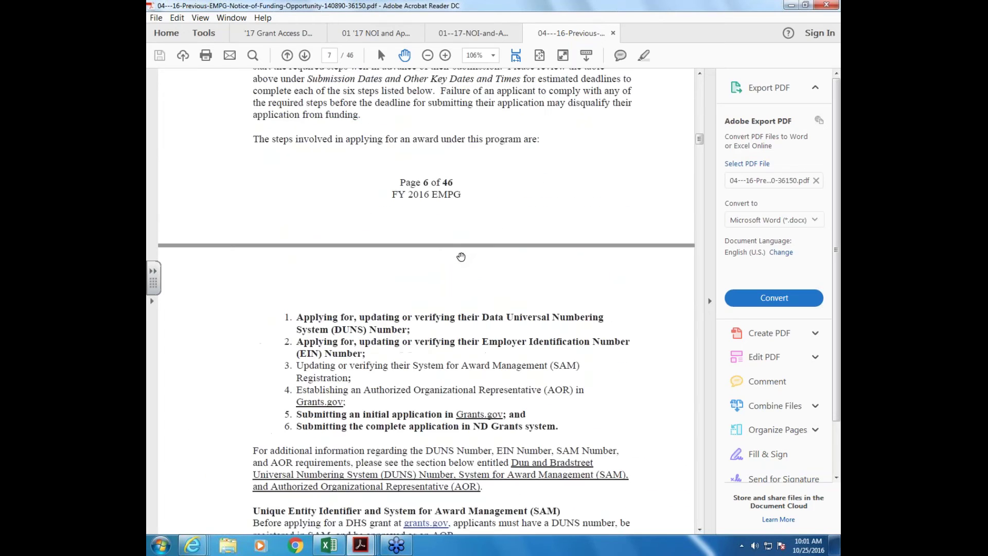
pyautogui.scroll(-5, 461, 256)
pyautogui.scroll(-5, 453, 291)
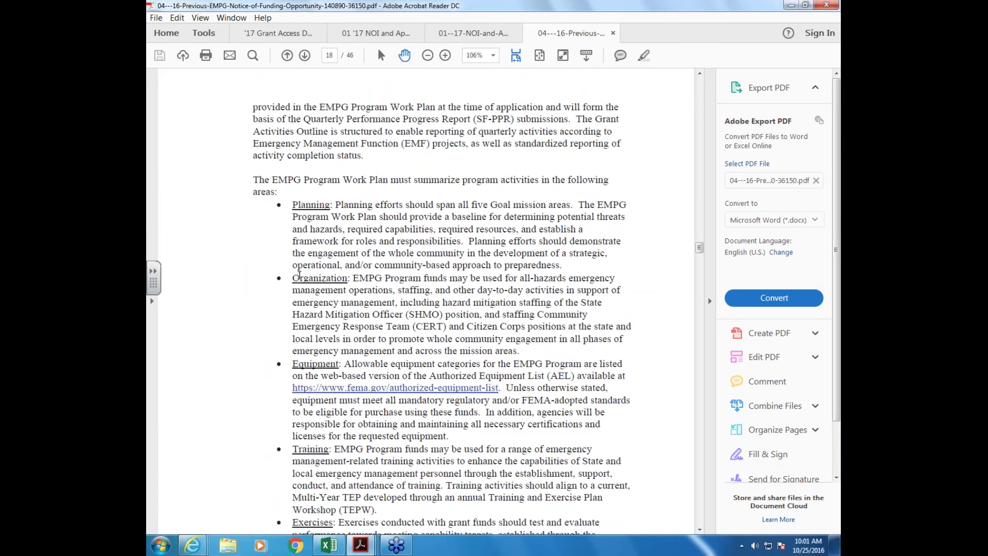
pyautogui.scroll(-1, 454, 291)
pyautogui.scroll(-3, 462, 298)
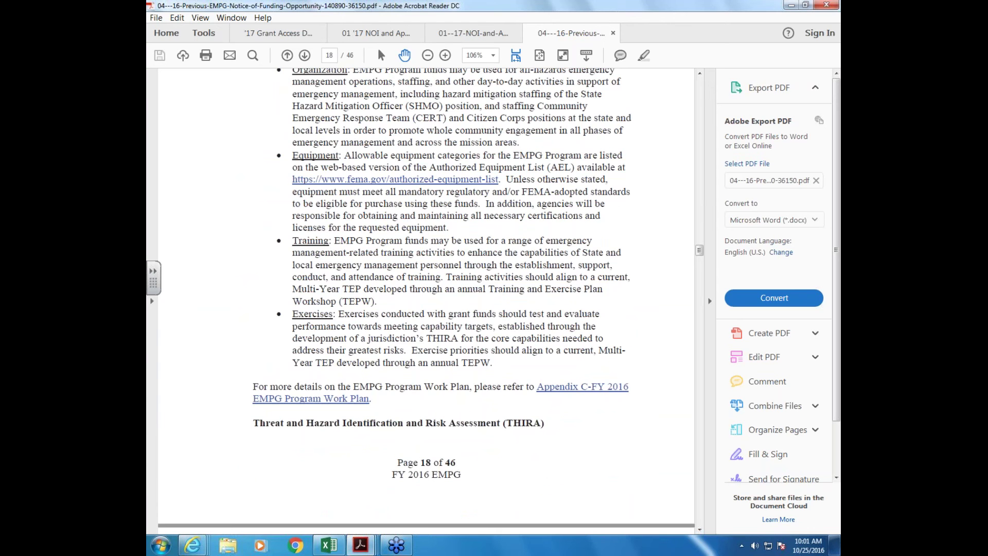
pyautogui.scroll(3, 426, 298)
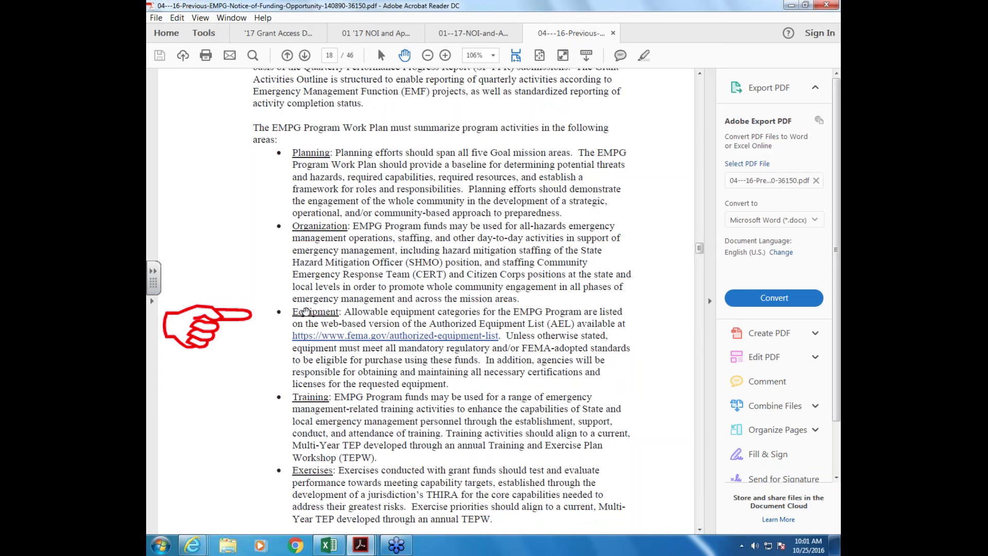
# Find Appendix B, FY 2016 EMPG Funding Guidelines, and review the allowable Planning costs on page 31.
pyautogui.scroll(-5, 312, 412)
pyautogui.scroll(-15, 312, 413)
pyautogui.scroll(-15, 311, 409)
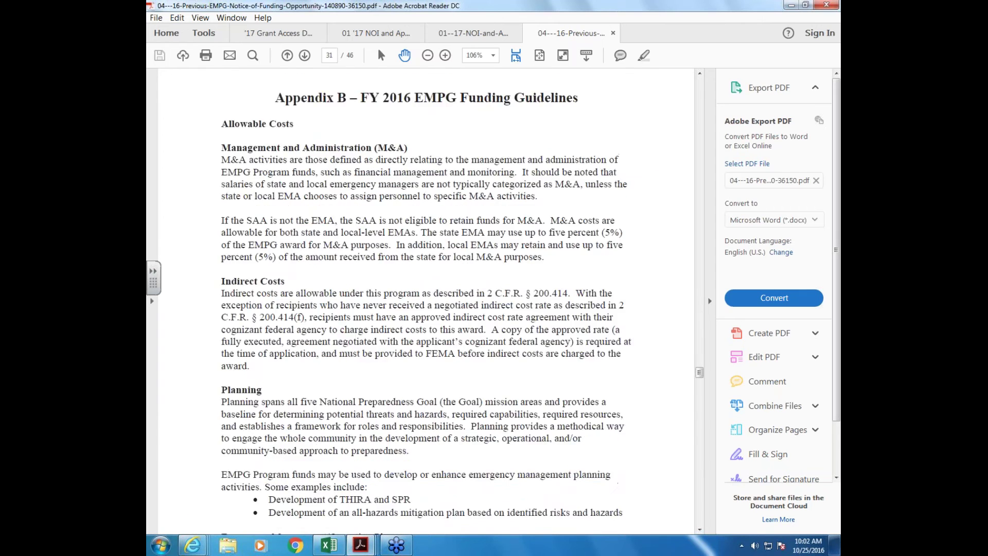
pyautogui.scroll(-5, 426, 303)
pyautogui.scroll(8, 426, 301)
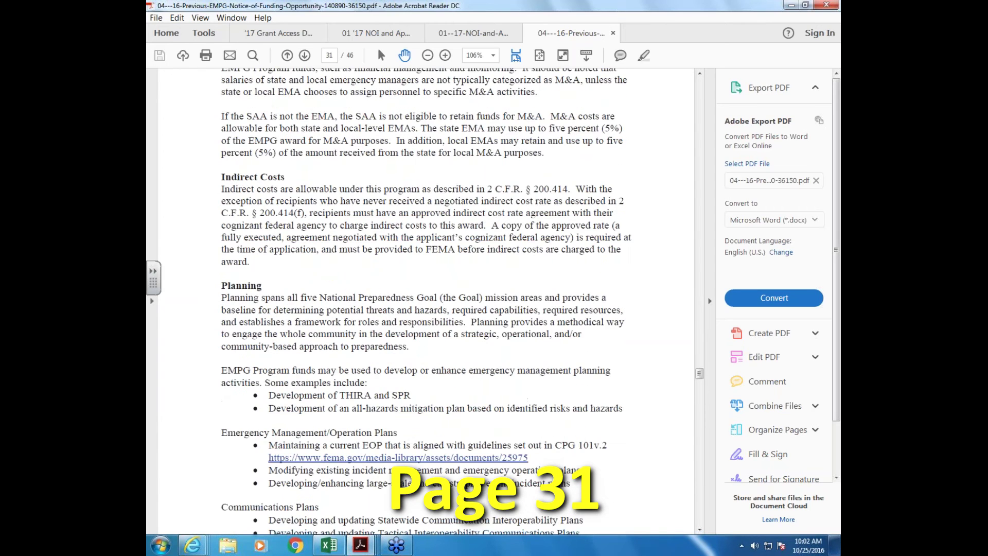
pyautogui.scroll(-4, 216, 173)
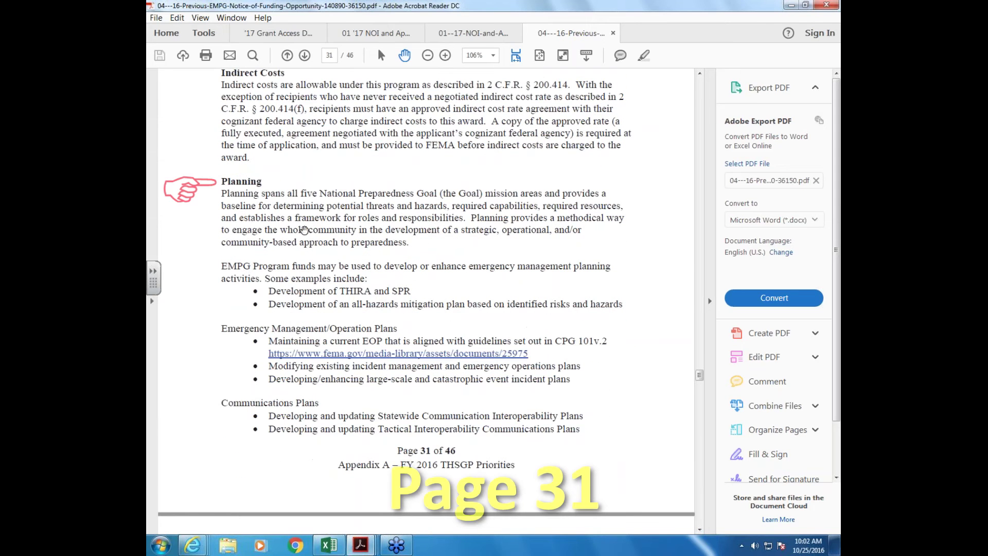
# Review the remaining Planning examples and the Organization and Equipment guidelines through page 34 of the notice.
pyautogui.scroll(-3, 316, 266)
pyautogui.scroll(-15, 304, 274)
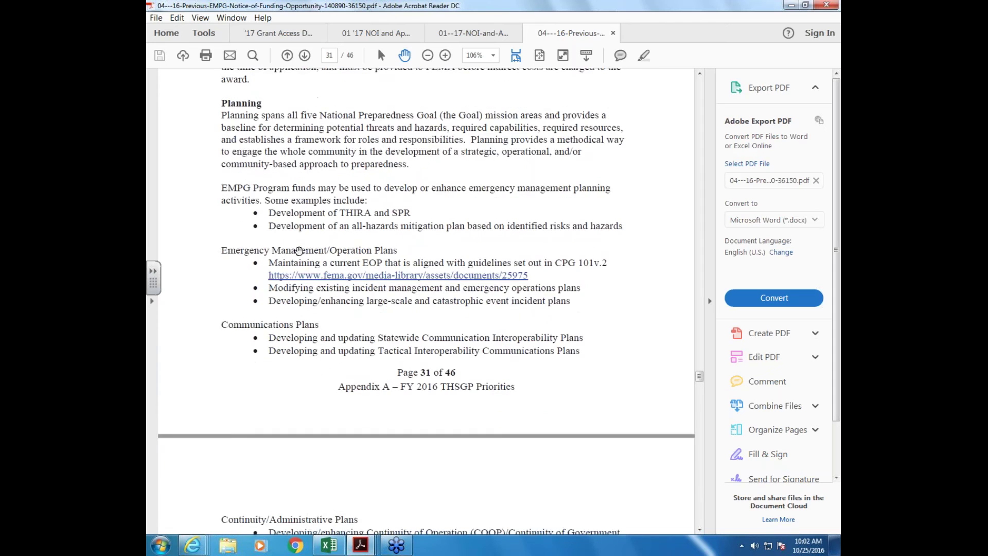
pyautogui.scroll(-20, 304, 274)
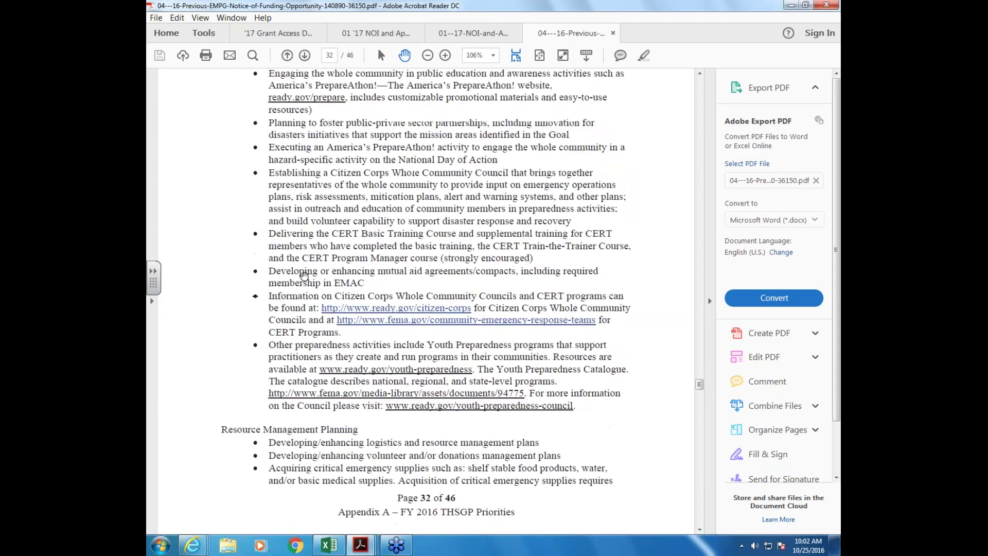
pyautogui.scroll(-14, 304, 276)
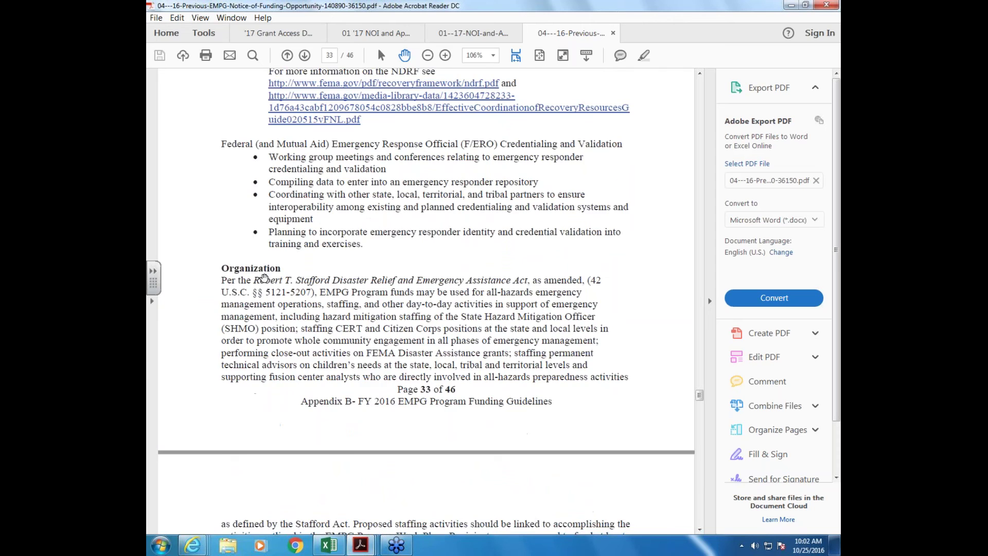
pyautogui.scroll(-15, 245, 310)
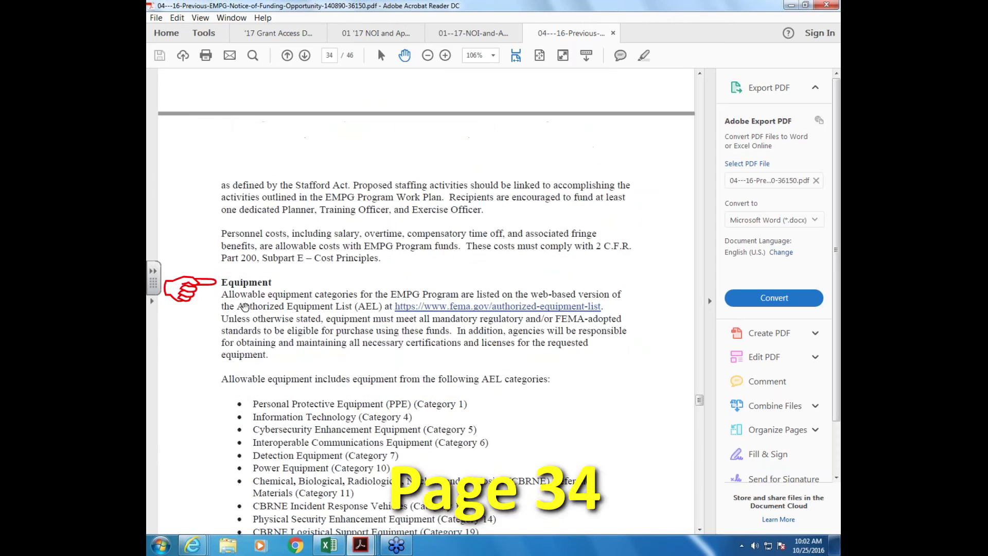
pyautogui.scroll(-13, 426, 301)
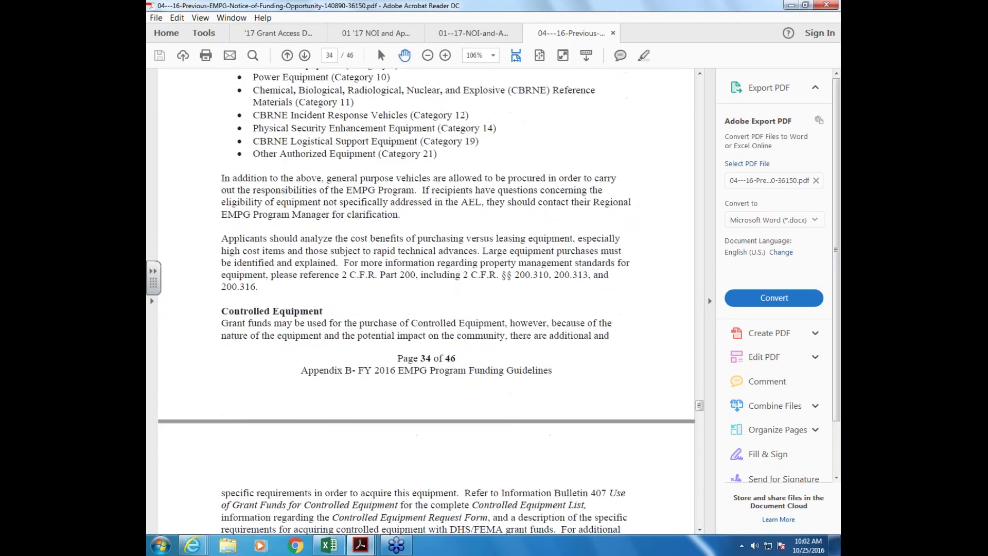
# Review the Training, Exercises and Construction and Renovation funding guidelines on pages 35 through 38 of the notice.
pyautogui.scroll(-10, 426, 301)
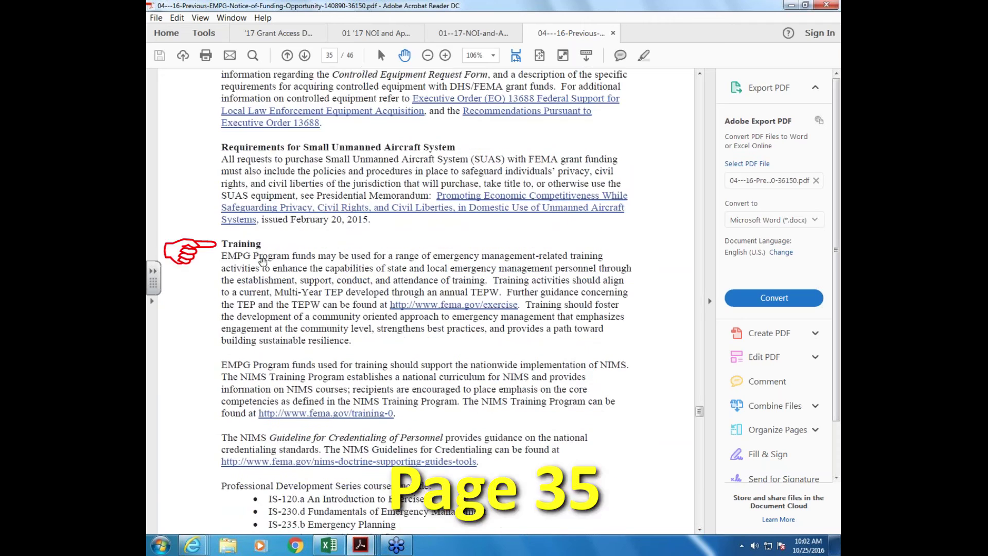
pyautogui.scroll(-20, 426, 301)
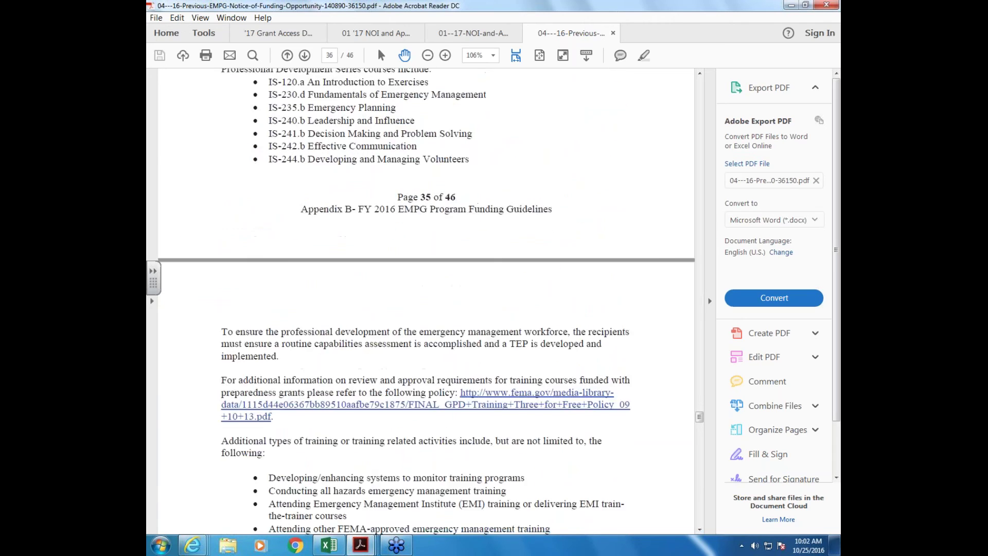
pyautogui.scroll(-20, 331, 361)
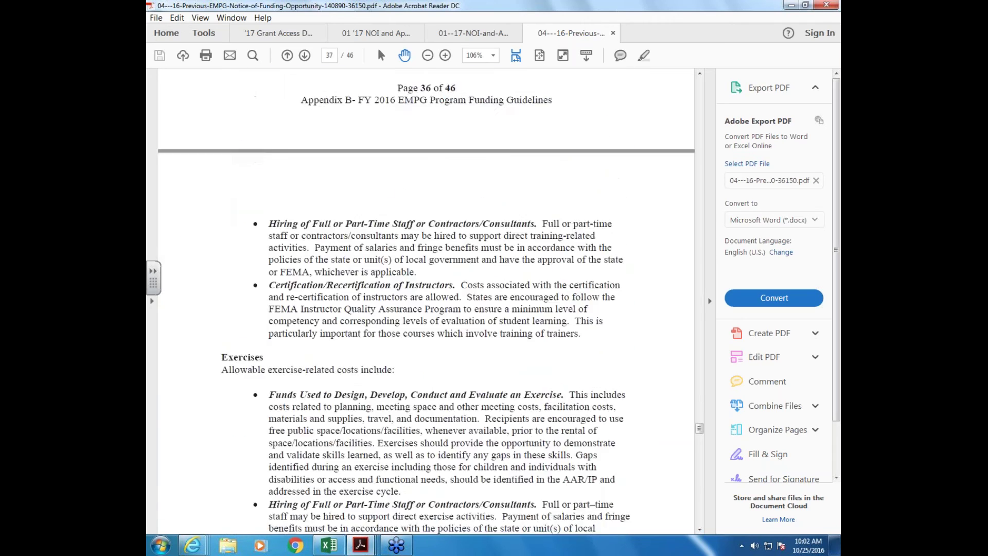
pyautogui.scroll(-15, 331, 360)
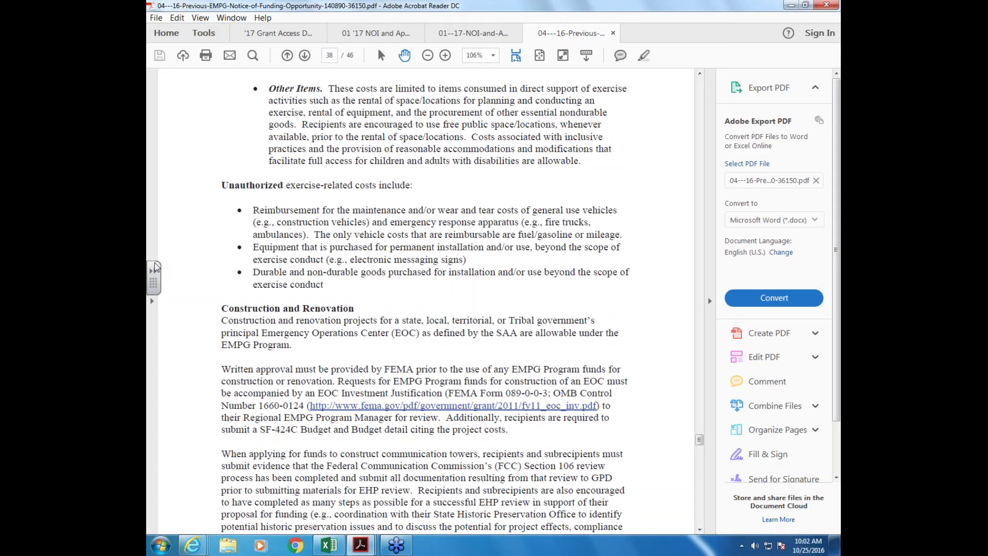
# Close the previous EMPG notice PDF and return to the ADLM 2017 EMPG application's Planning Work Plan in Internet Explorer.
pyautogui.click(614, 34)
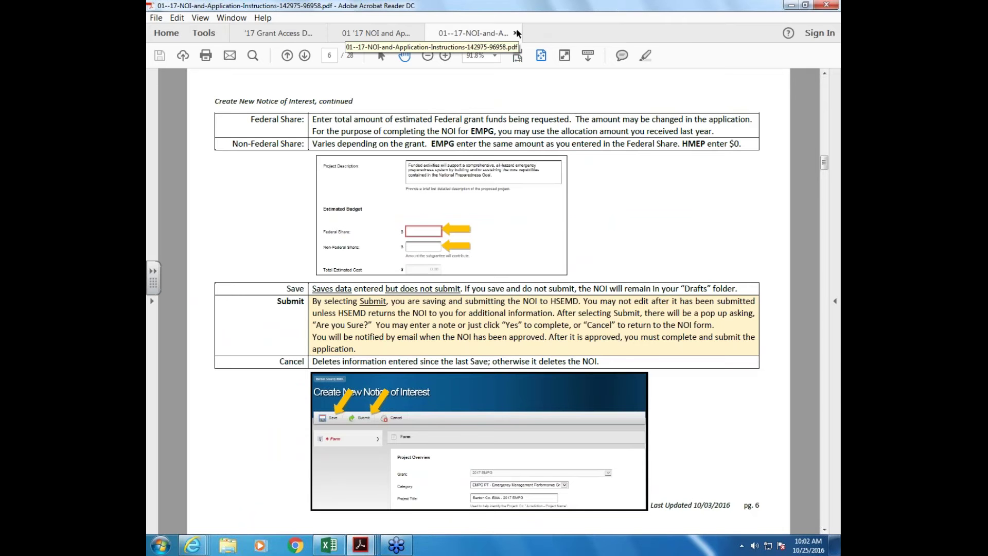
pyautogui.click(790, 5)
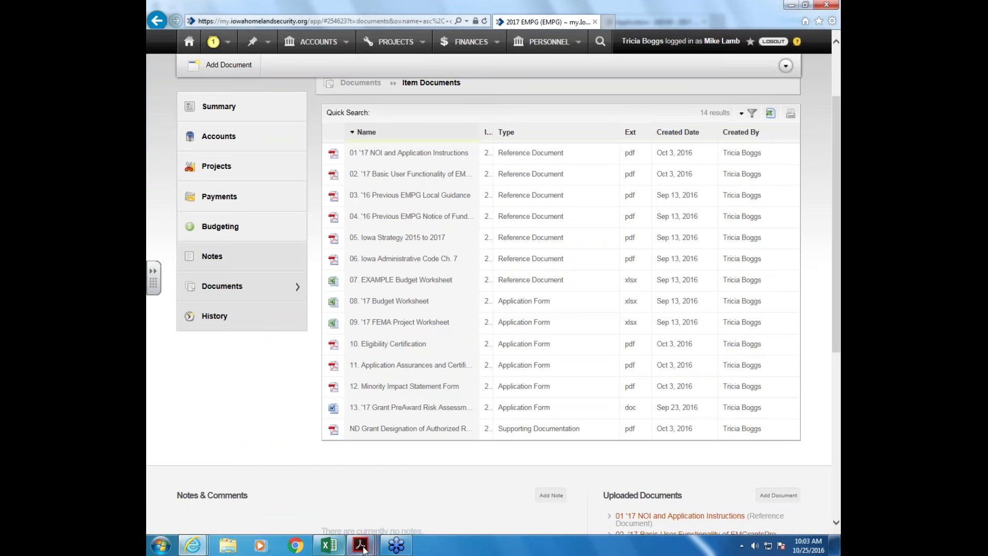
pyautogui.moveTo(362, 548)
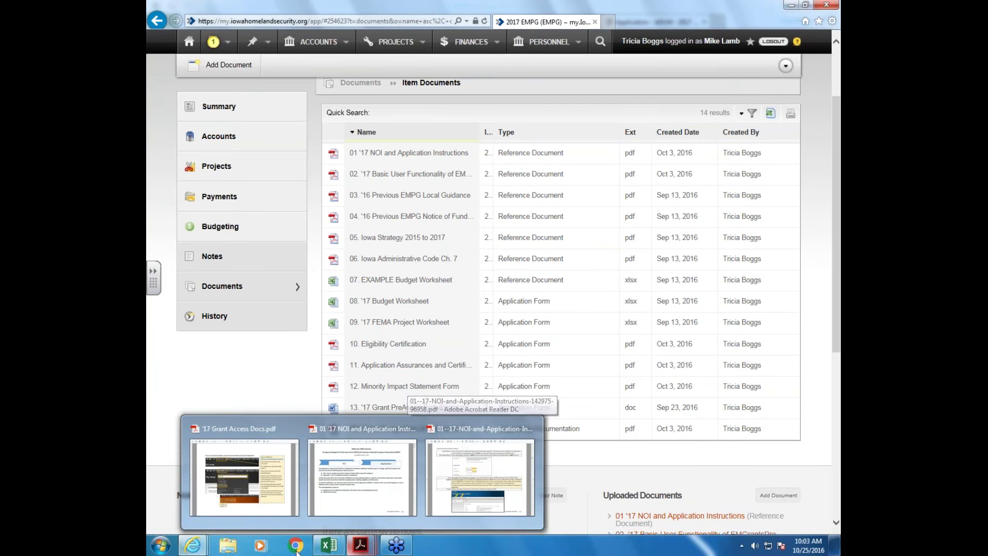
pyautogui.moveTo(207, 547)
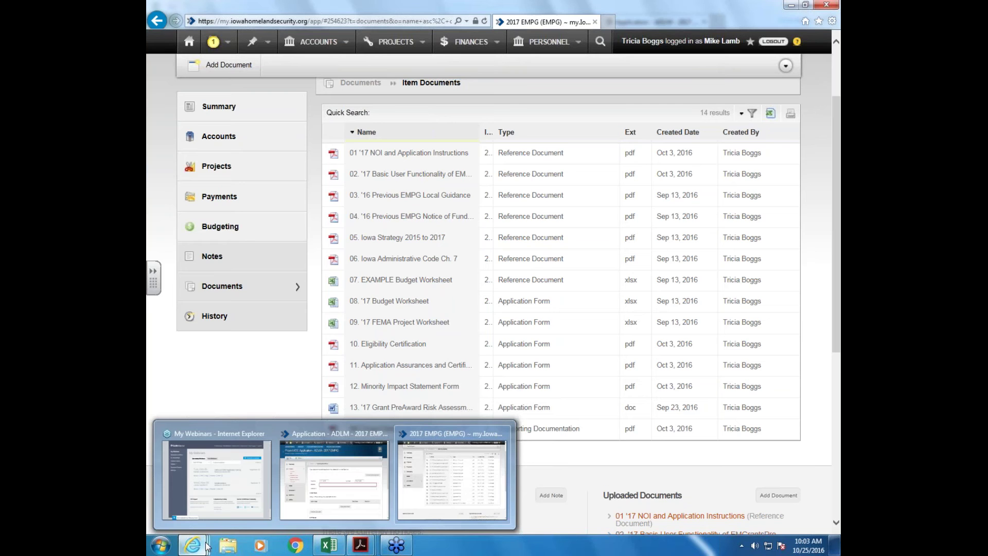
pyautogui.click(320, 479)
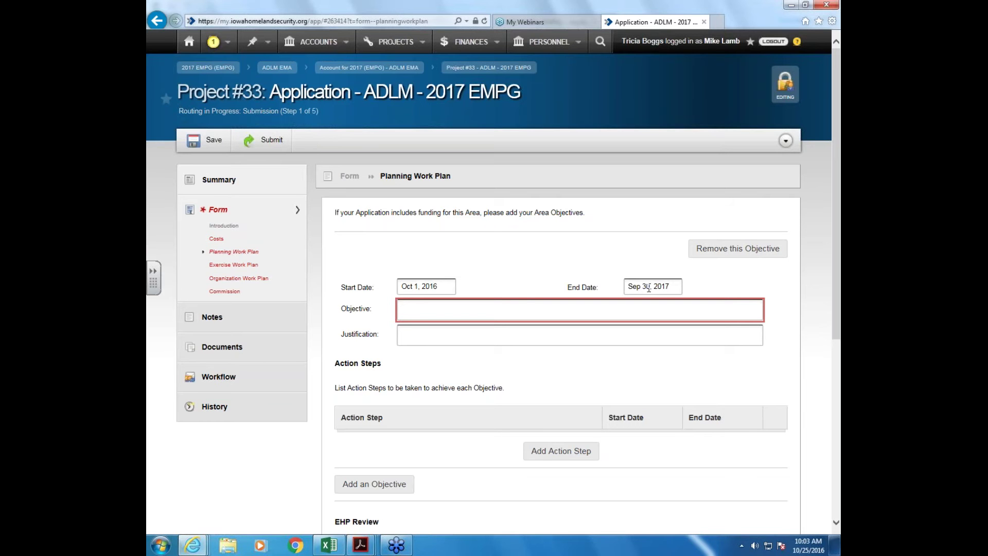
# Enter "Review and update 20% of County EMA EOP" as the planning objective.
pyautogui.click(409, 310)
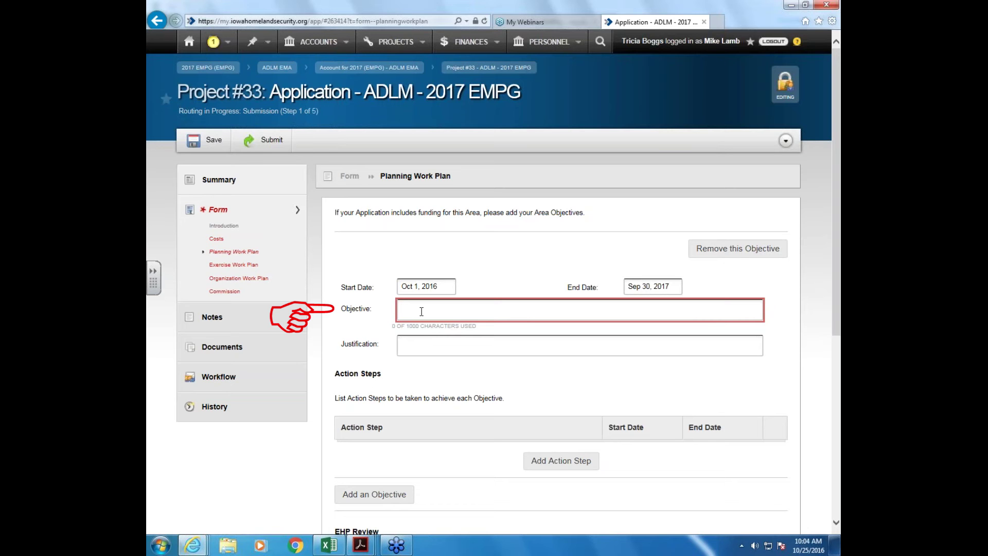
pyautogui.write('Review ')
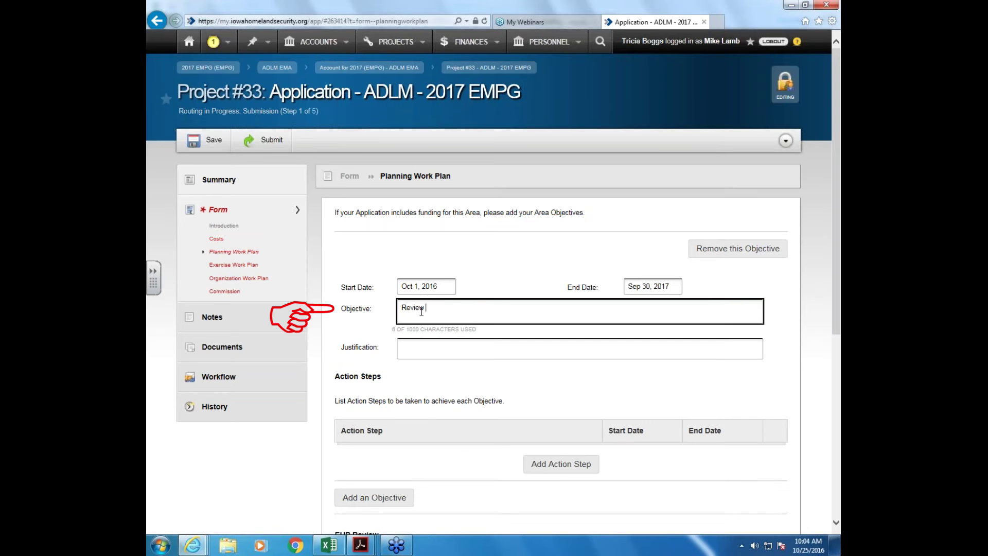
pyautogui.write('and update 20% of County EMA EOP')
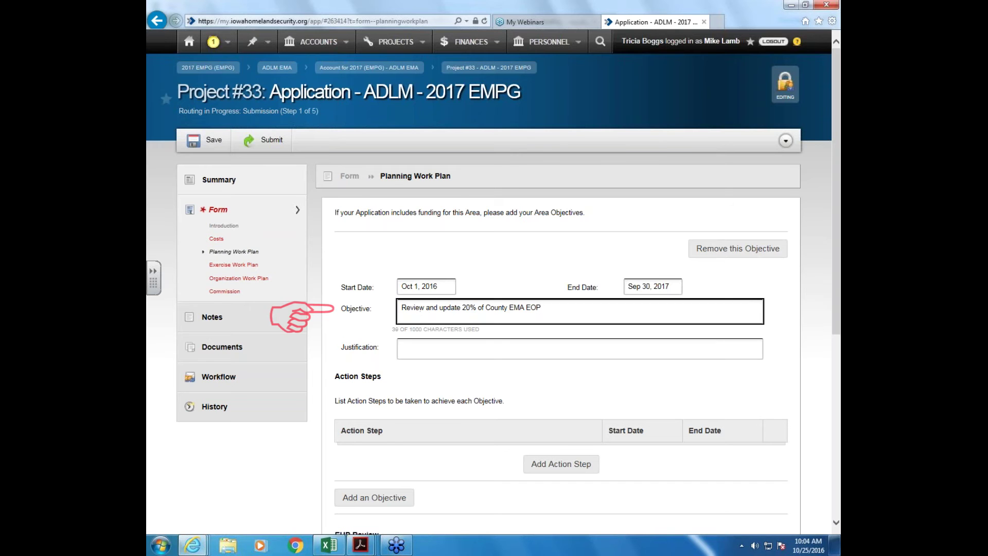
# Fill in the objective's justification with "why it there's a need and why it is important".
pyautogui.click(426, 347)
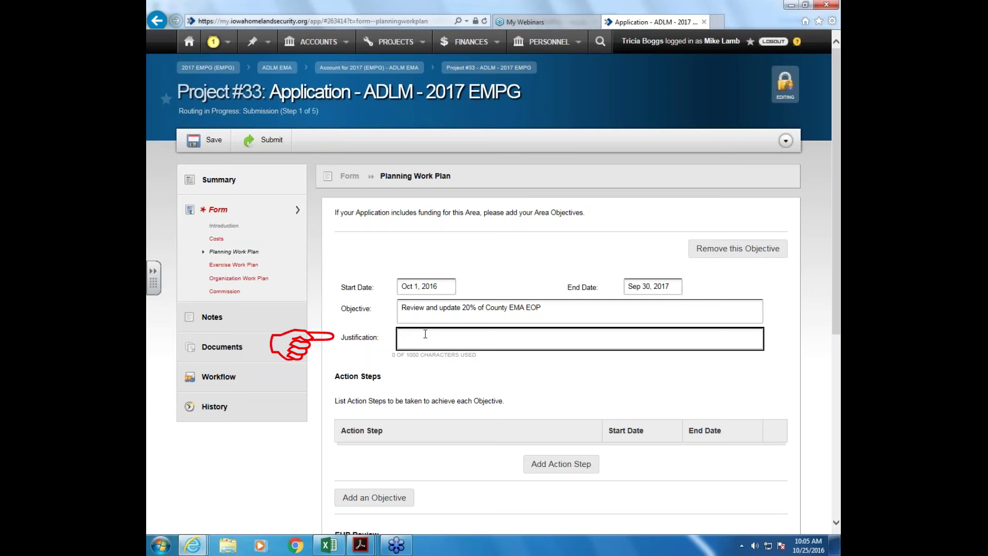
pyautogui.write('w')
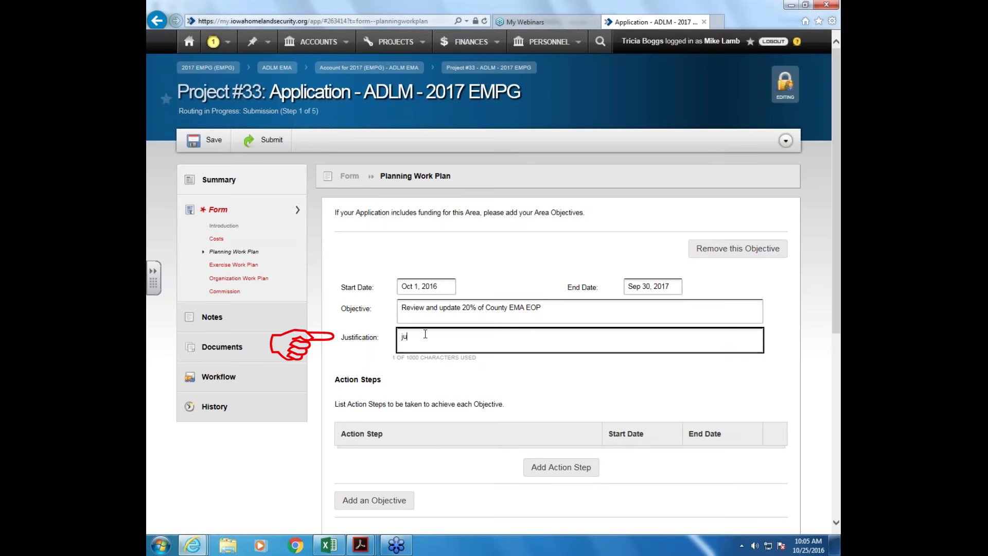
pyautogui.write('hy it there')
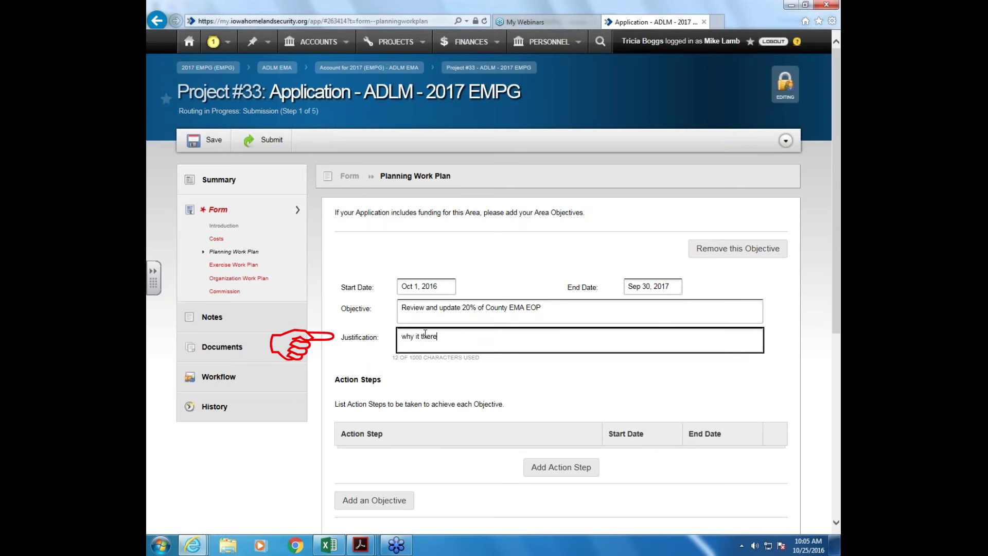
pyautogui.write("'s a need and why it is important")
# Add "Update ESF 10" on a separate line below the existing objective text.
pyautogui.click(547, 311)
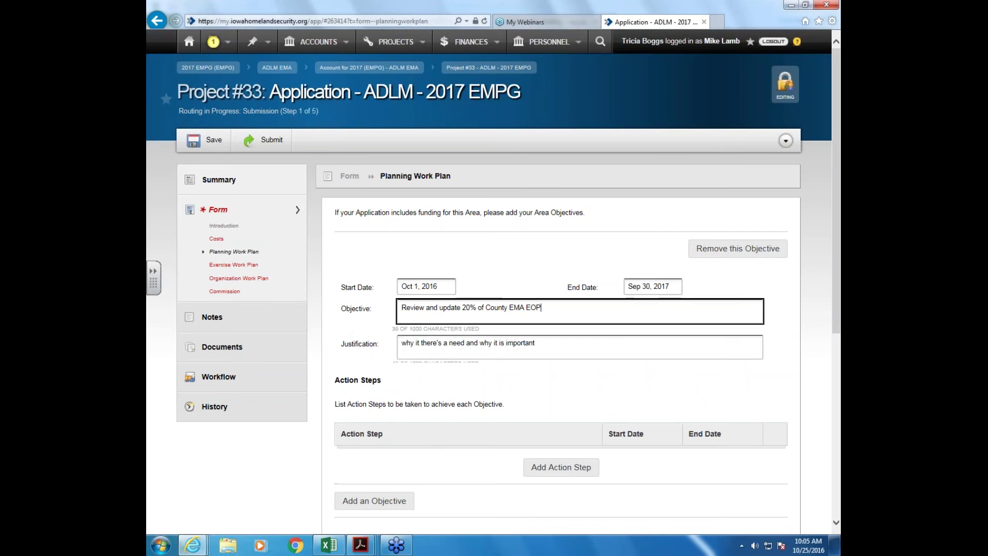
pyautogui.press('Return')
pyautogui.press('Return')
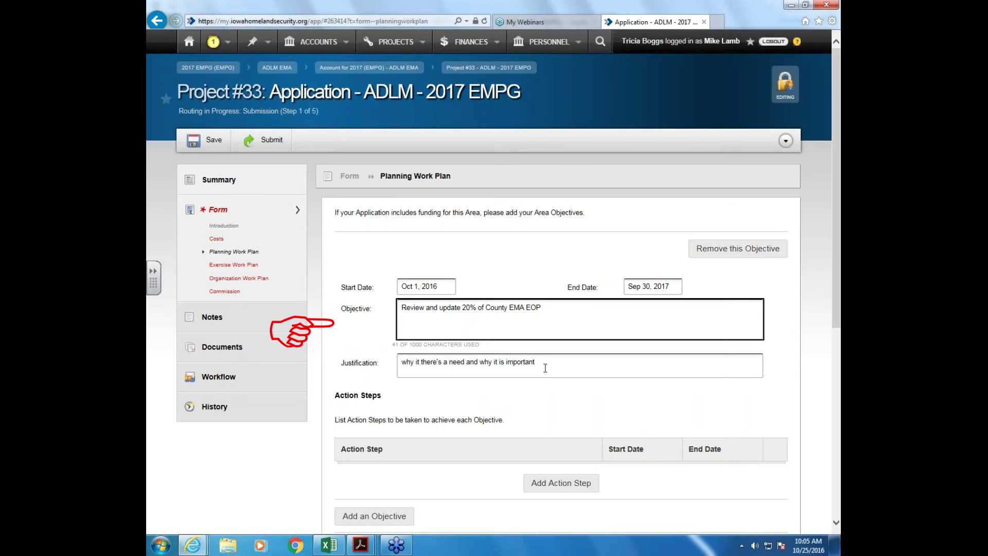
pyautogui.write('Update ESF 10')
# Add the line "HMEP- Stress tie in transportation" below the existing justification text.
pyautogui.click(545, 368)
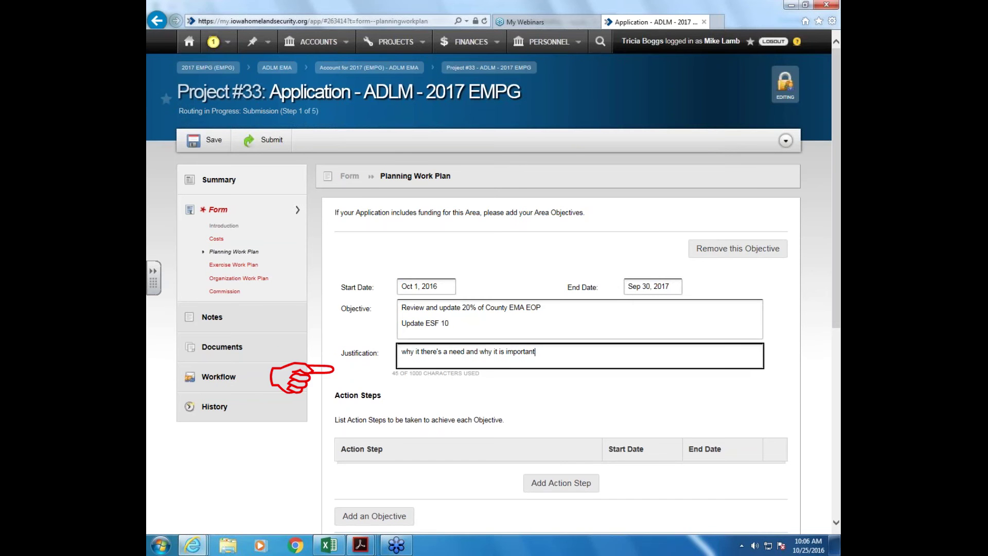
pyautogui.press('Return')
pyautogui.press('Return')
pyautogui.write('HEMP')
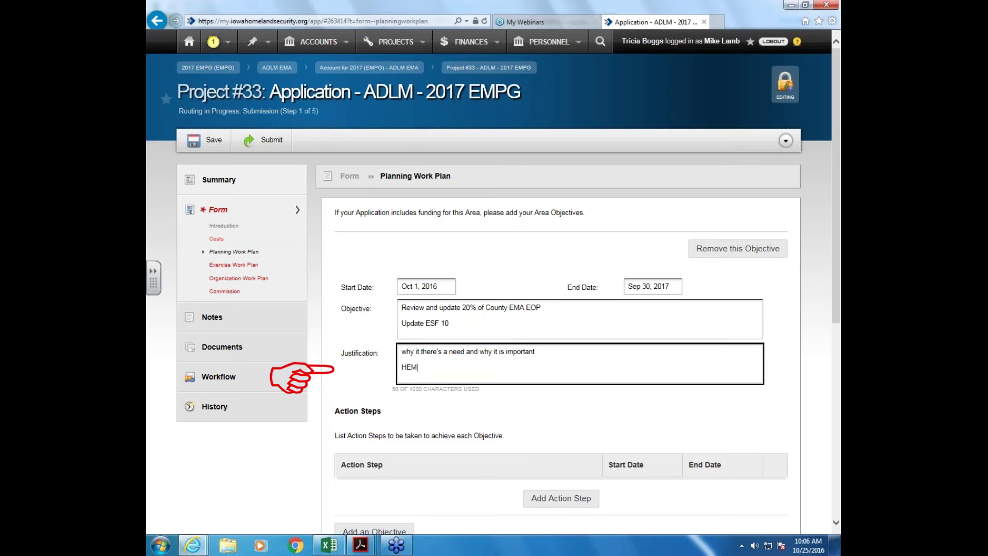
pyautogui.press('BackSpace')
pyautogui.press('BackSpace')
pyautogui.press('BackSpace')
pyautogui.write('P- Stress tie in transportation')
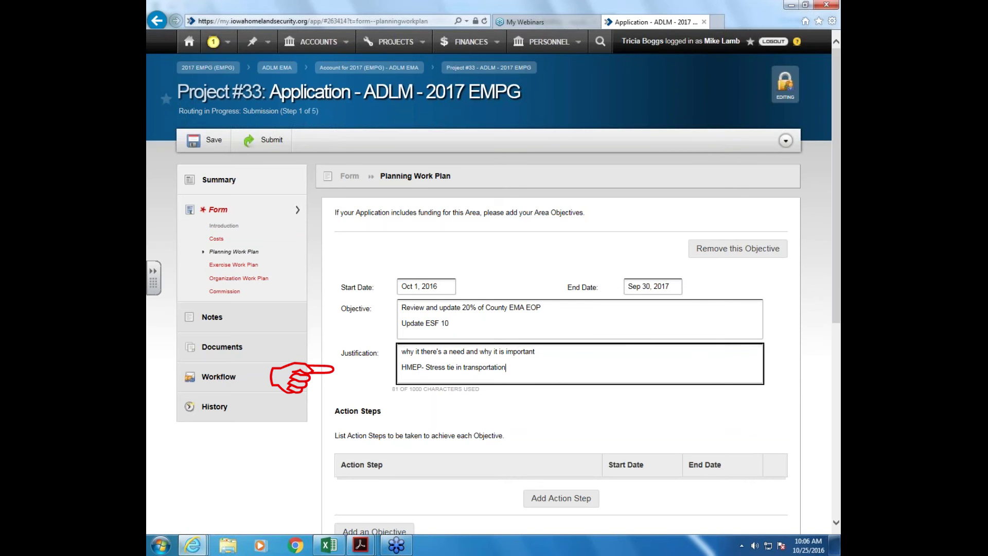
pyautogui.click(570, 415)
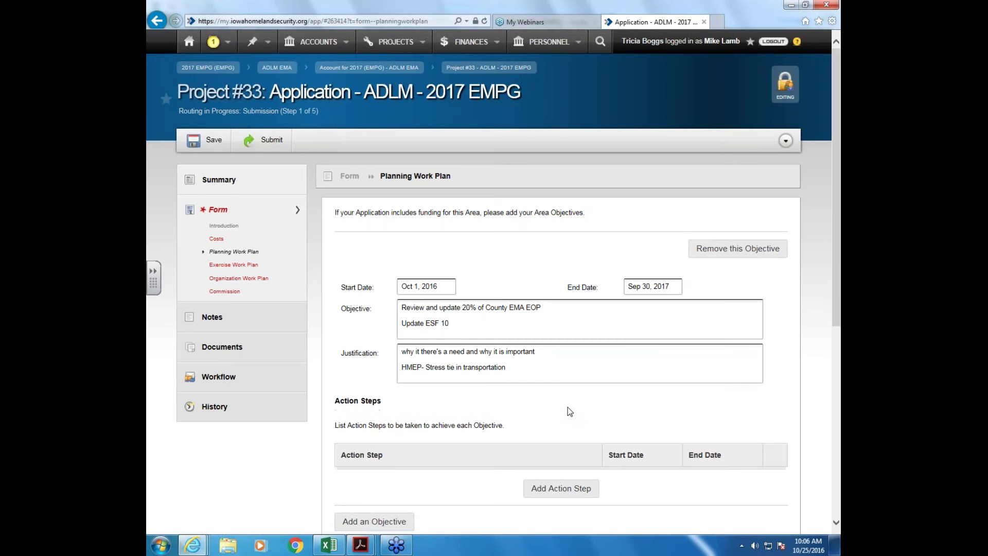
# Add seven blank action step rows under the planning objective.
pyautogui.scroll(-1, 571, 412)
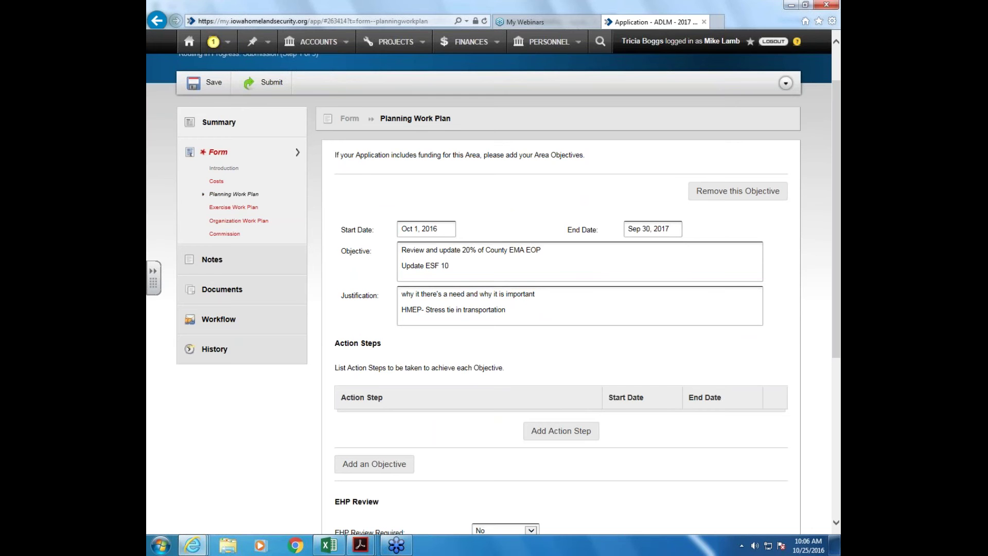
pyautogui.scroll(-1, 489, 363)
pyautogui.scroll(-1, 489, 363)
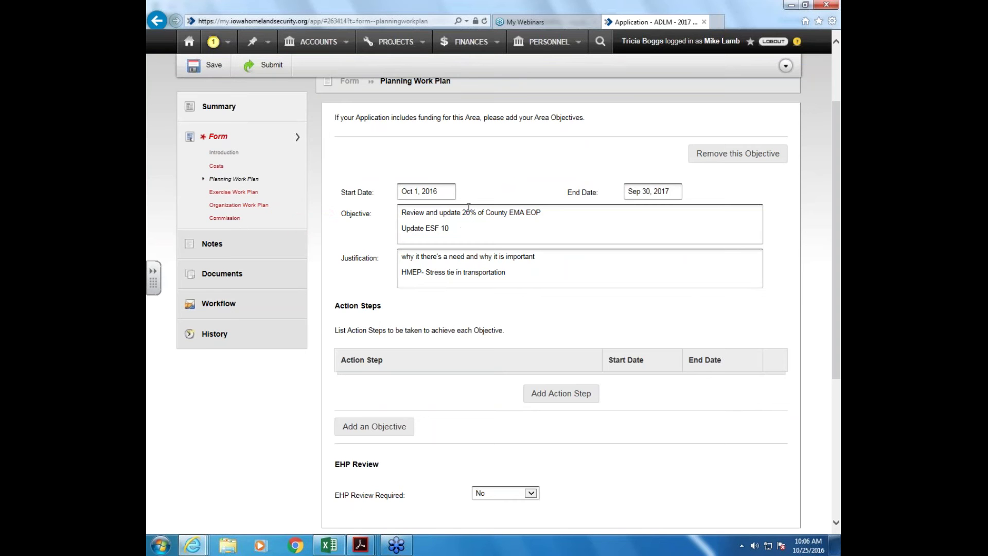
pyautogui.scroll(-3, 510, 368)
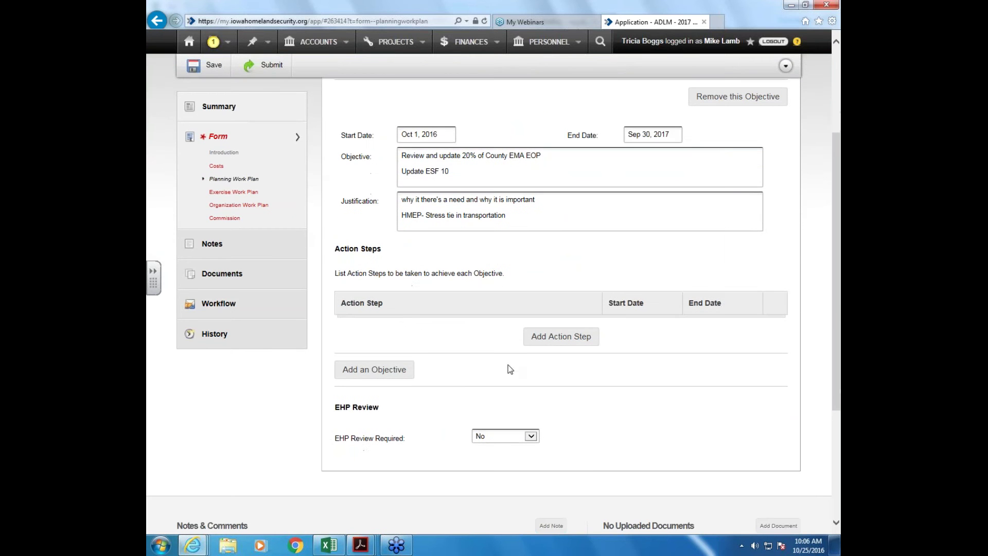
pyautogui.click(570, 341)
pyautogui.click(580, 366)
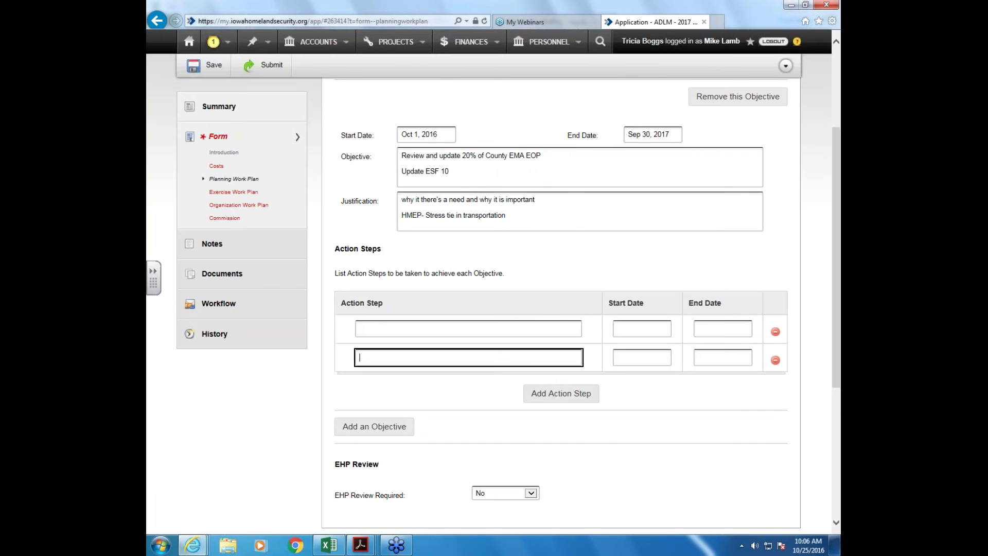
pyautogui.click(580, 395)
pyautogui.click(578, 424)
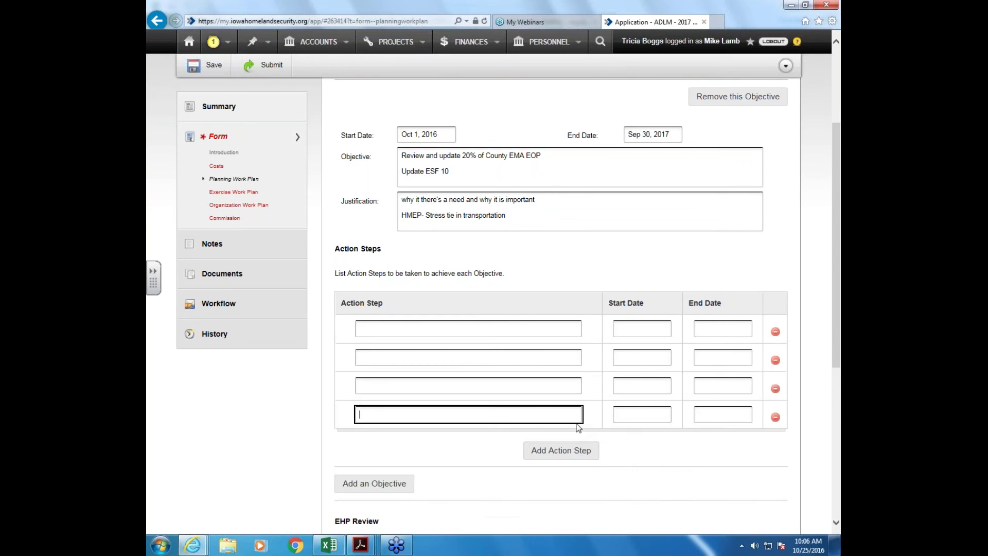
pyautogui.click(579, 450)
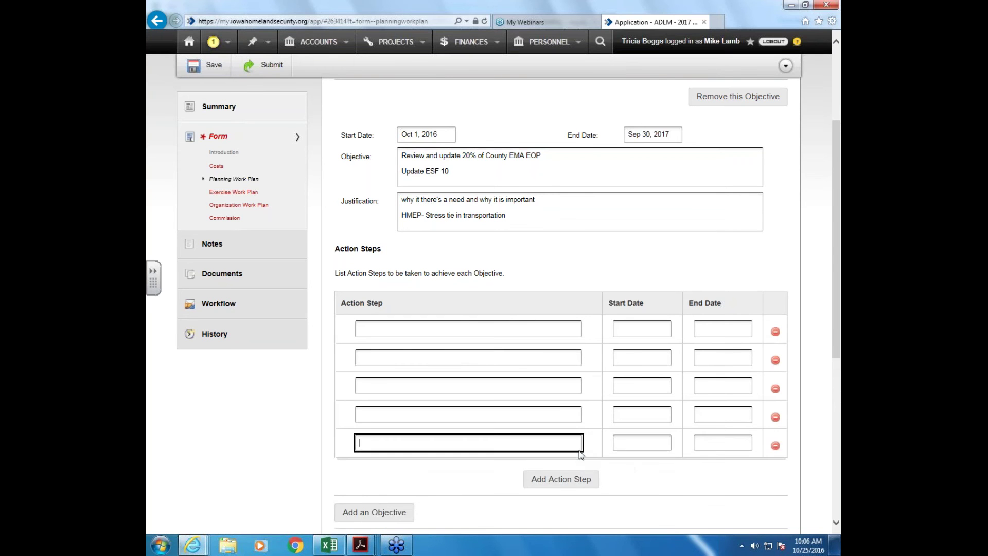
pyautogui.click(579, 479)
pyautogui.click(580, 511)
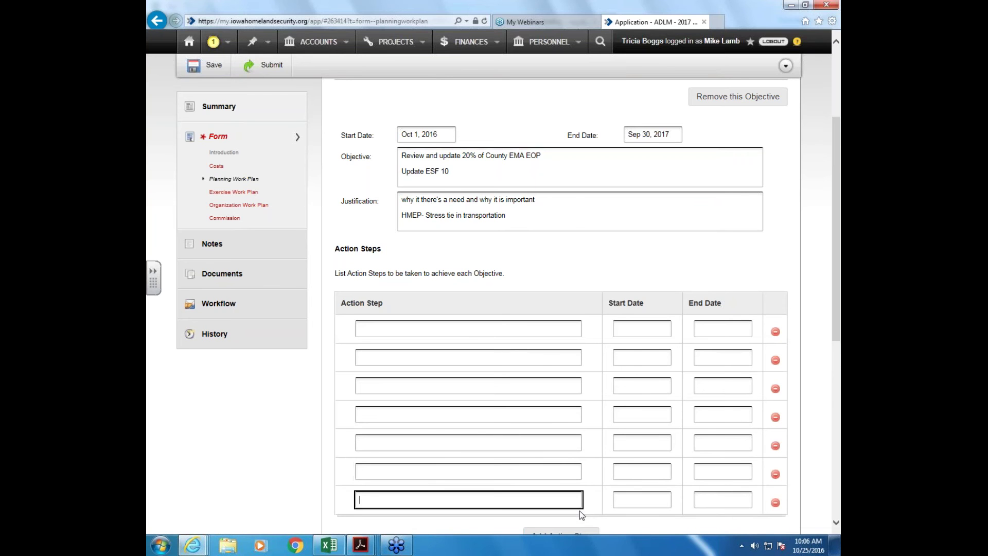
# Enter "Review update and locally adopt ESF 10 Haz Mat Plan and submit for state approval" in the first action step row.
pyautogui.click(372, 329)
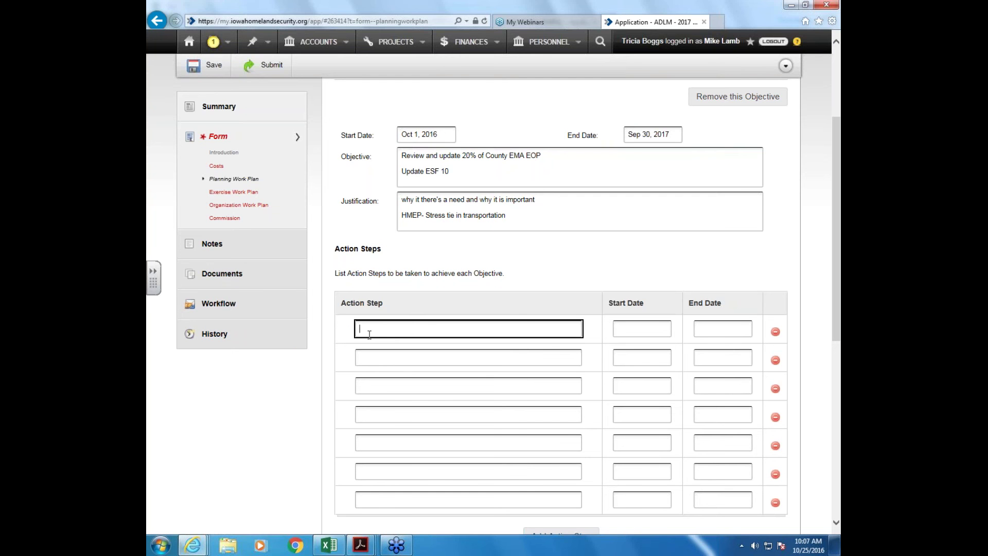
pyautogui.write('Review update')
pyautogui.write(' and locally adopt ESF 10 H')
pyautogui.write('az Mat Plan and s')
pyautogui.write('ubmit for state approval')
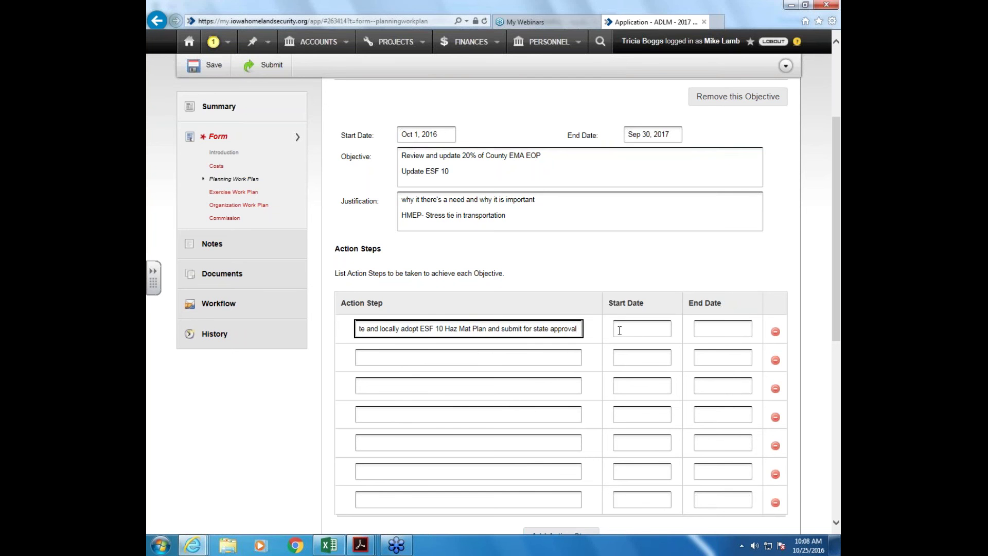
# Move the ESF 10 Haz Mat Plan action step text from the first row to the fourth row.
pyautogui.moveTo(579, 328); pyautogui.dragTo(311, 327)
pyautogui.hotkey('ctrl', 'x')
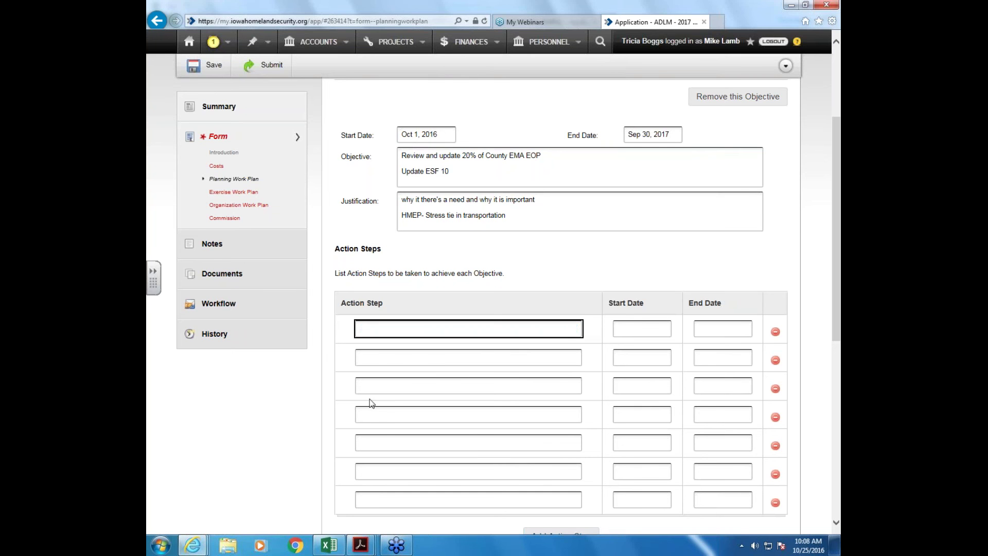
pyautogui.click(370, 412)
pyautogui.hotkey('ctrl', 'v')
# Set the fourth action step's start date to Apr 1, 2017 and its end date to Jun 30, 2017.
pyautogui.click(618, 414)
pyautogui.write('4/1/2017')
pyautogui.press('Tab')
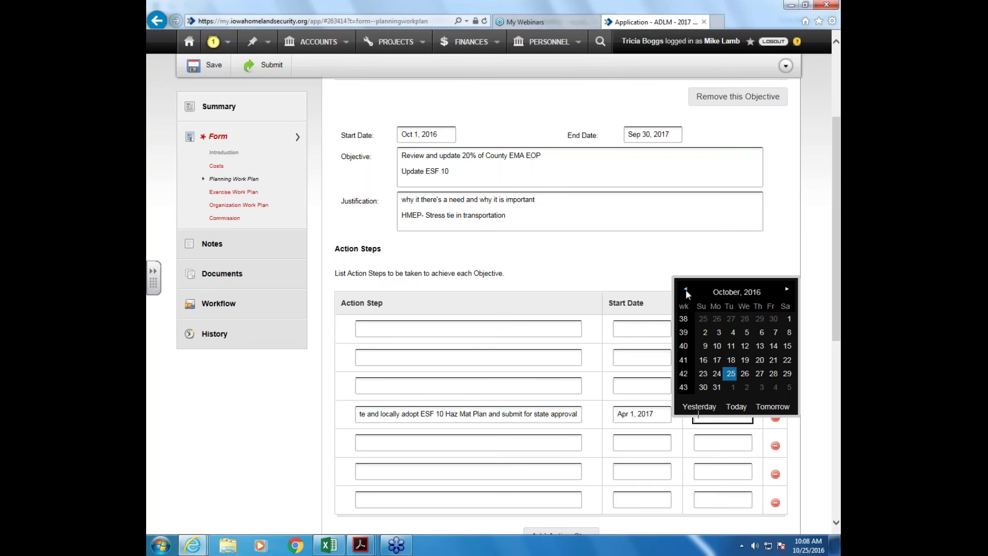
pyautogui.write('6/30/2017')
pyautogui.click(808, 349)
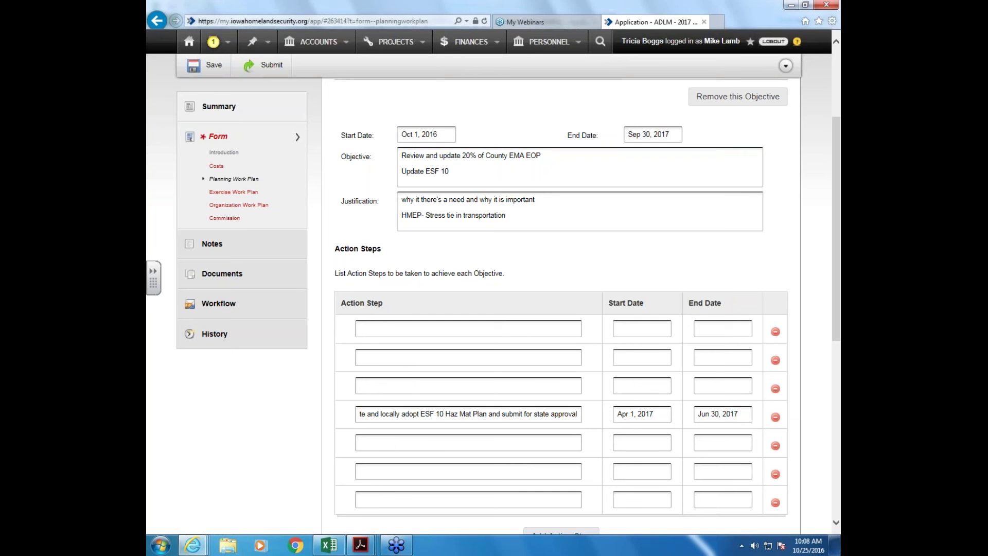
# Examine the full wording of the ESF 10 action step in the fourth row from its end back to its beginning.
pyautogui.moveTo(362, 414); pyautogui.dragTo(602, 421)
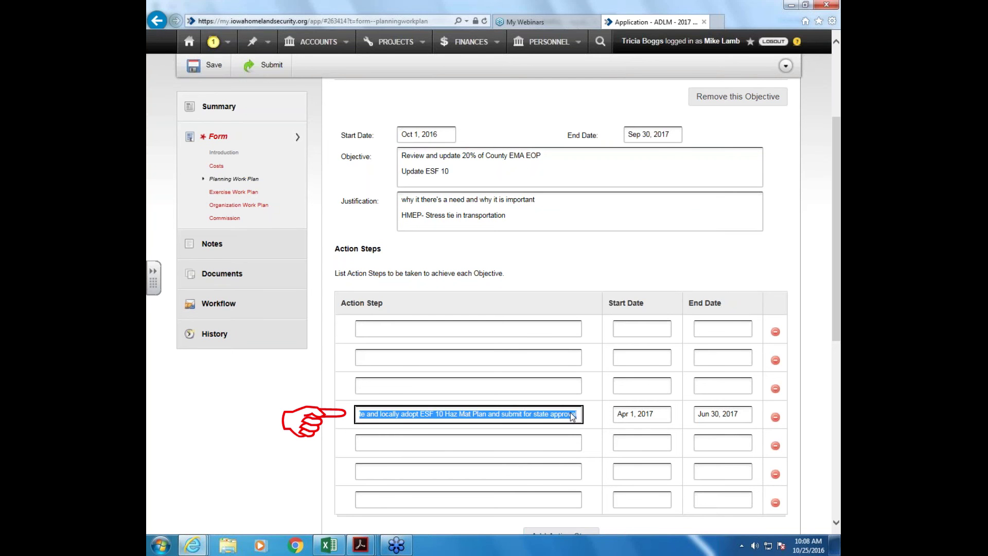
pyautogui.click(577, 416)
pyautogui.moveTo(577, 416); pyautogui.dragTo(316, 409)
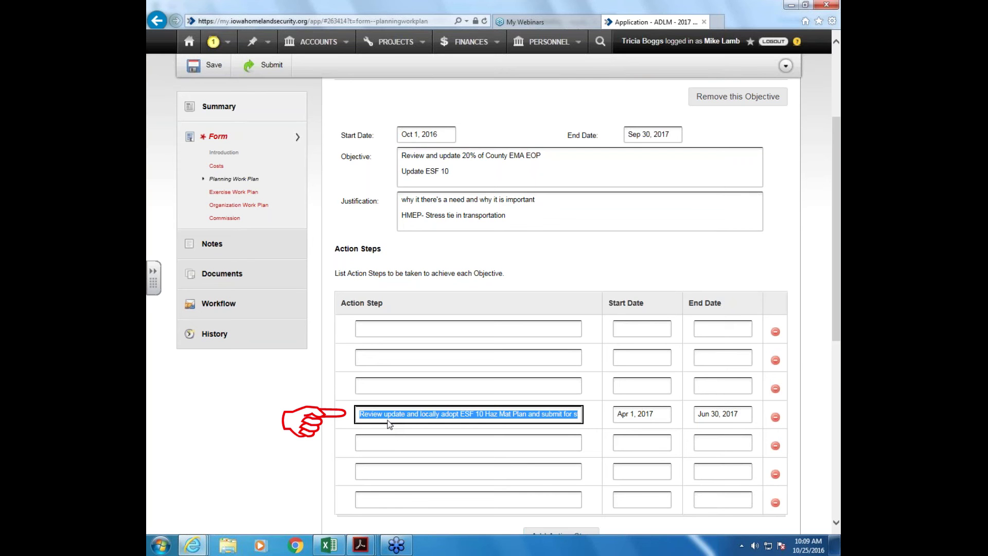
# Fill the first action step row with "no activity planned for this quarter", starting Oct 1, 2016 and ending Dec 30, 2016.
pyautogui.click(360, 386)
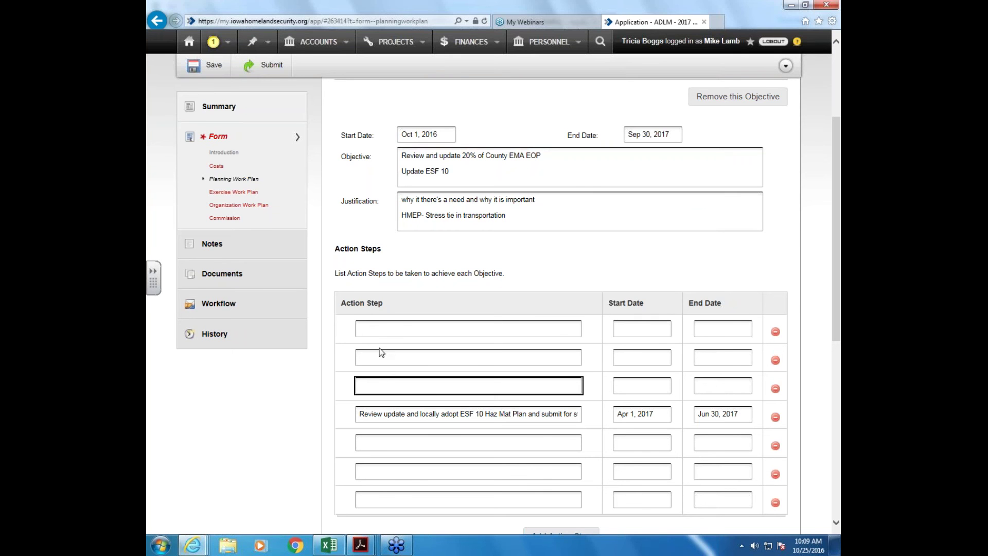
pyautogui.click(383, 329)
pyautogui.click(628, 328)
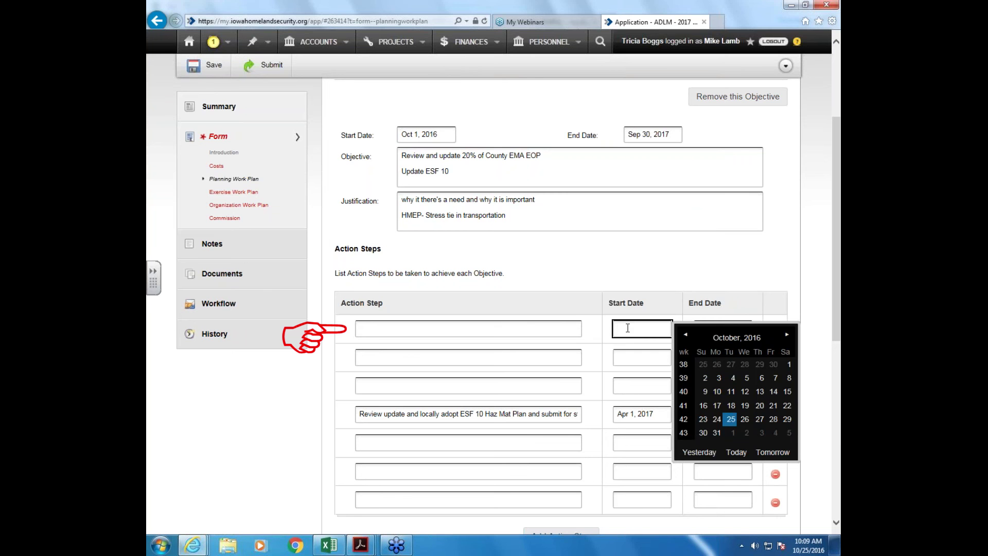
pyautogui.click(789, 364)
pyautogui.click(721, 333)
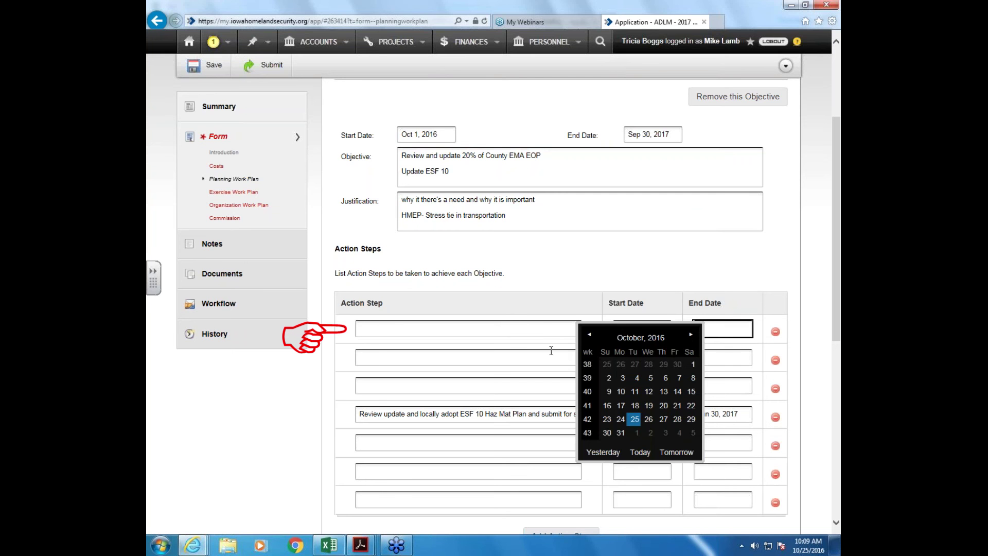
pyautogui.click(692, 333)
pyautogui.click(690, 333)
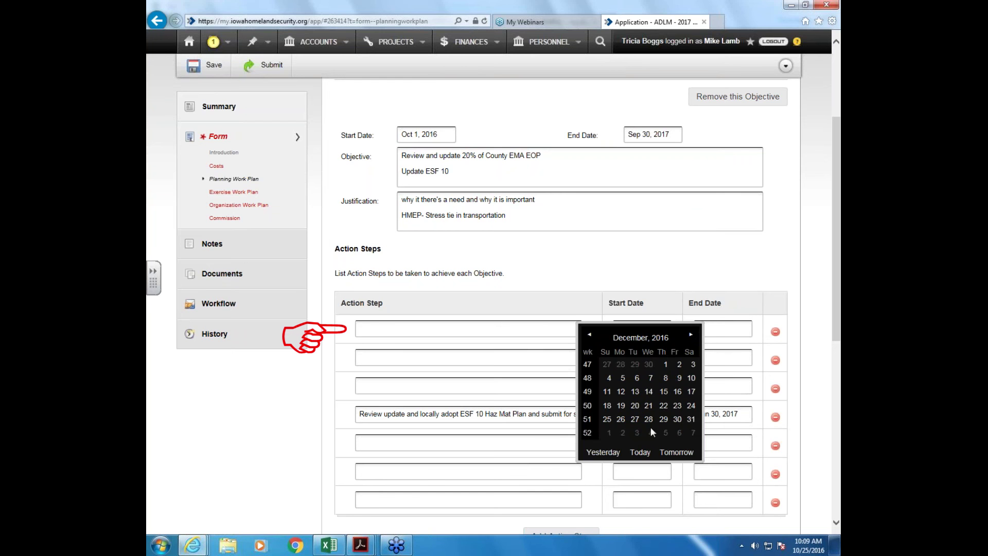
pyautogui.click(677, 419)
pyautogui.click(492, 330)
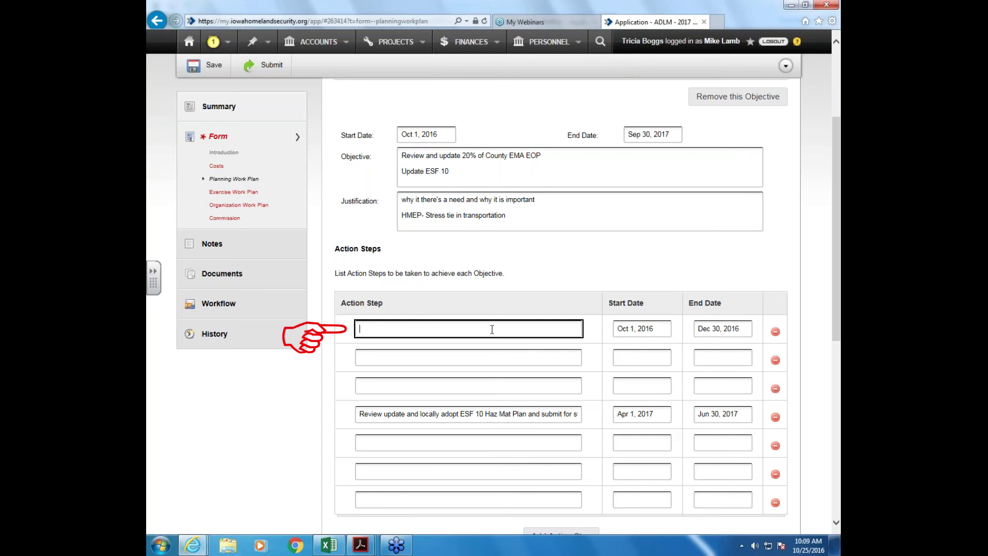
pyautogui.write('no activity planned for this quarter')
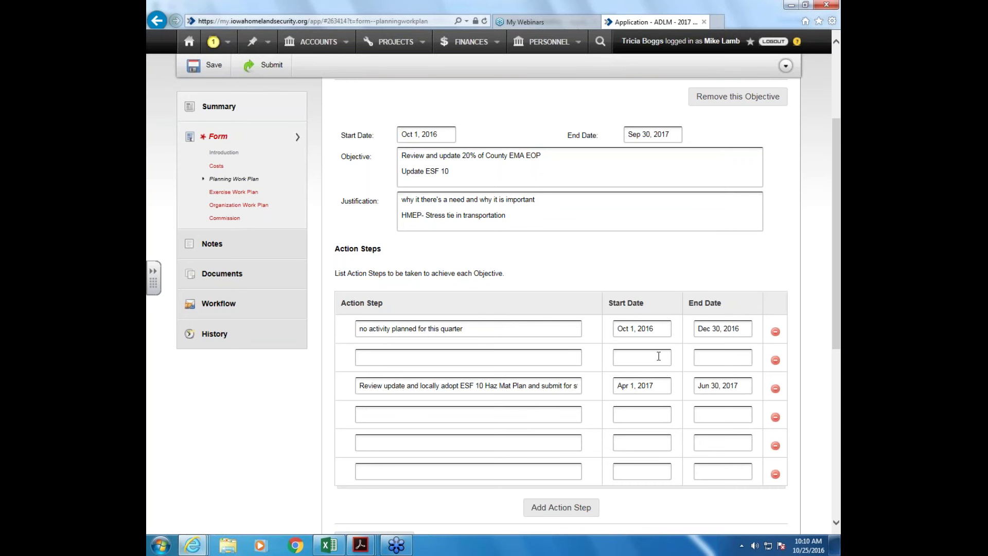
# Fill the row below the ESF 10 step with "no activity planned for this quarter", starting Jul 1, 2017 and ending Sep 30, 2017.
pyautogui.click(504, 414)
pyautogui.write('no ac')
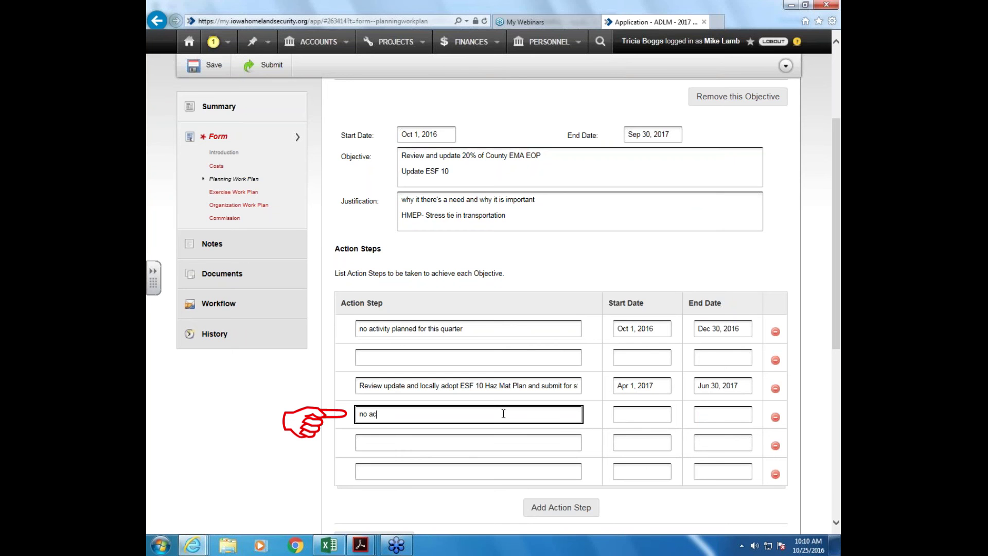
pyautogui.write('tivity planned for this quarter')
pyautogui.click(632, 417)
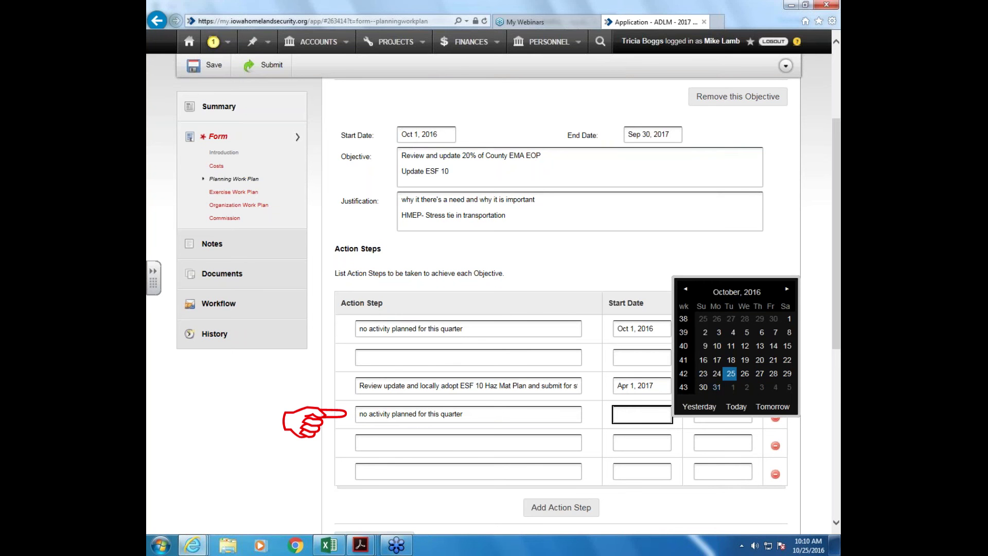
pyautogui.write('7/1/2017')
pyautogui.press('Tab')
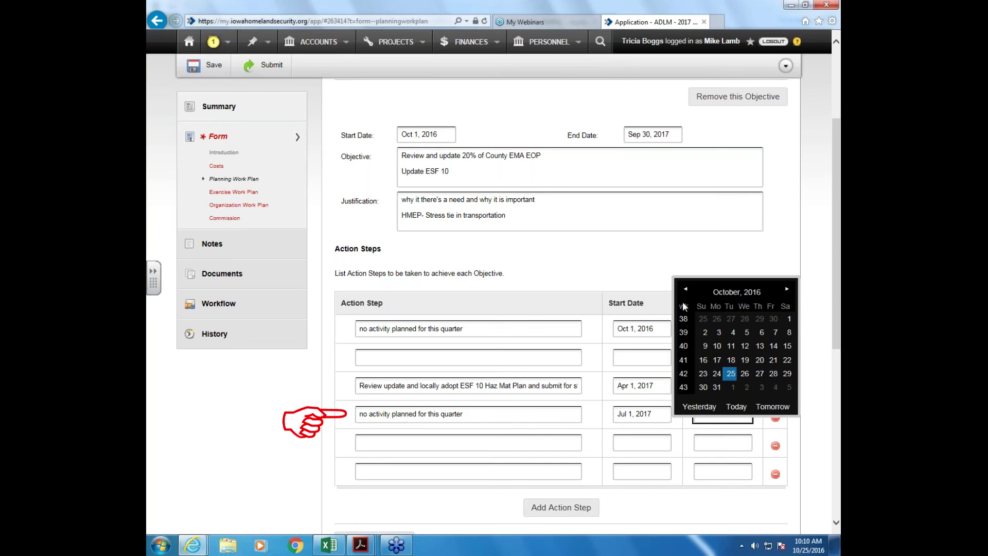
pyautogui.click(807, 274)
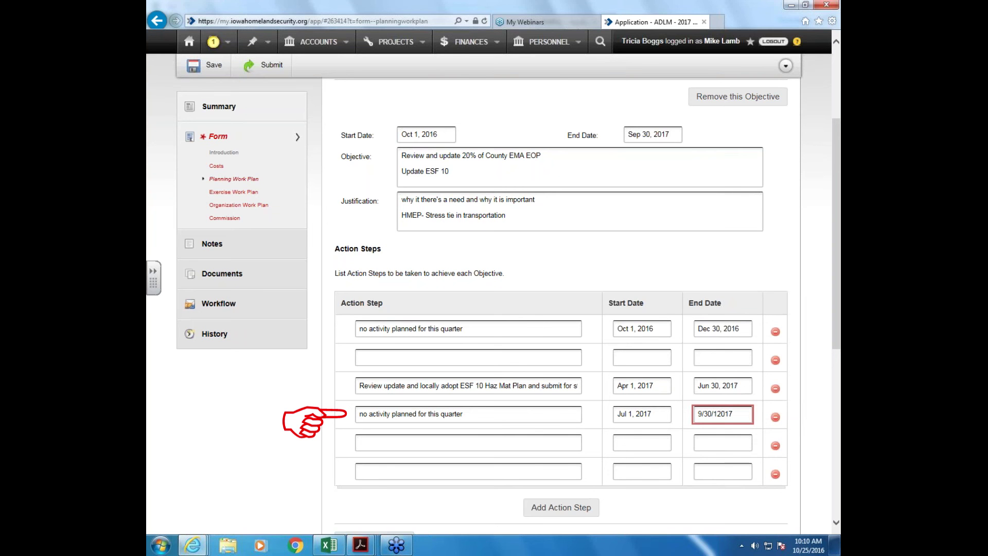
pyautogui.click(718, 413)
pyautogui.press('BackSpace')
pyautogui.click(815, 420)
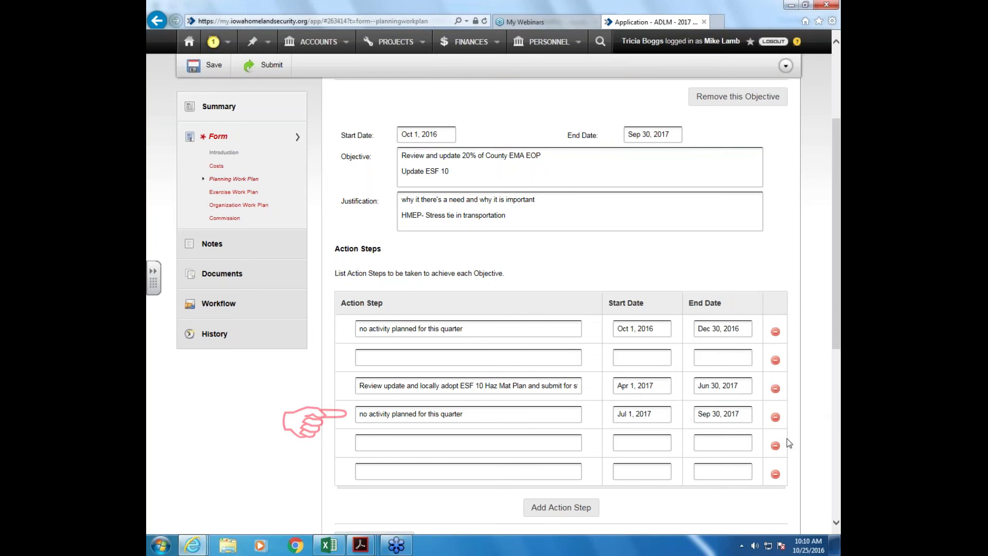
# Remove the two empty action step rows at the end and the empty row above the ESF 10 step.
pyautogui.click(775, 445)
pyautogui.click(775, 446)
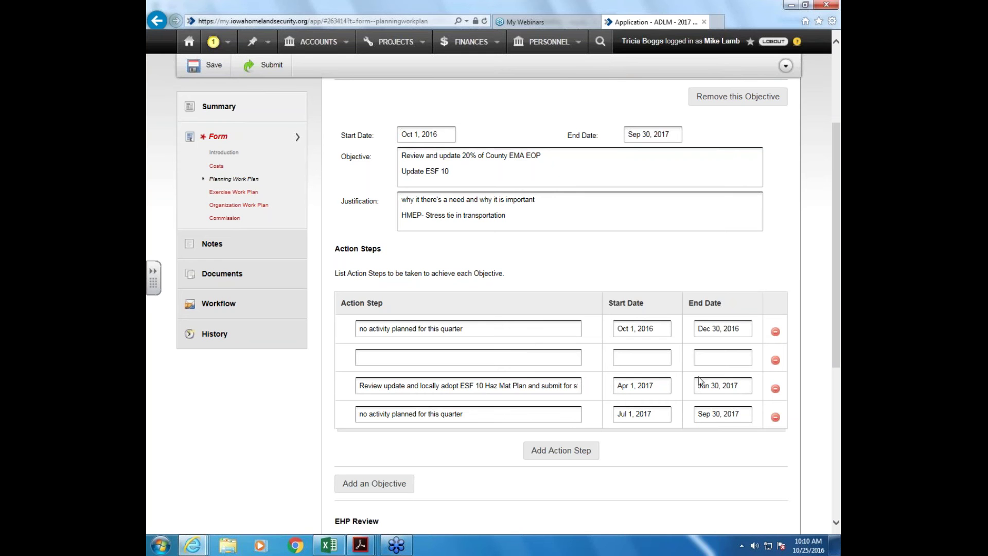
pyautogui.click(776, 362)
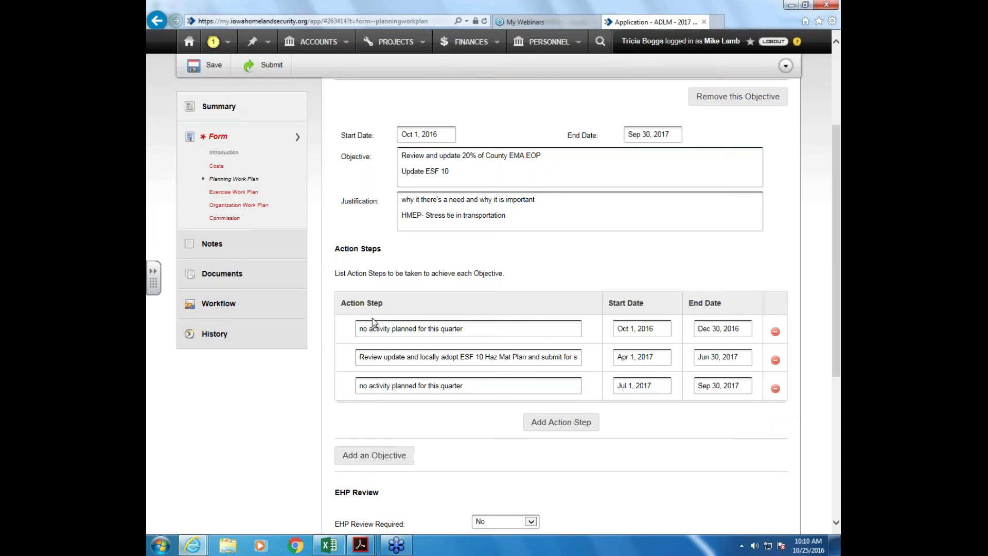
# Add a blank action step and a blank second objective, removing each one again.
pyautogui.click(555, 426)
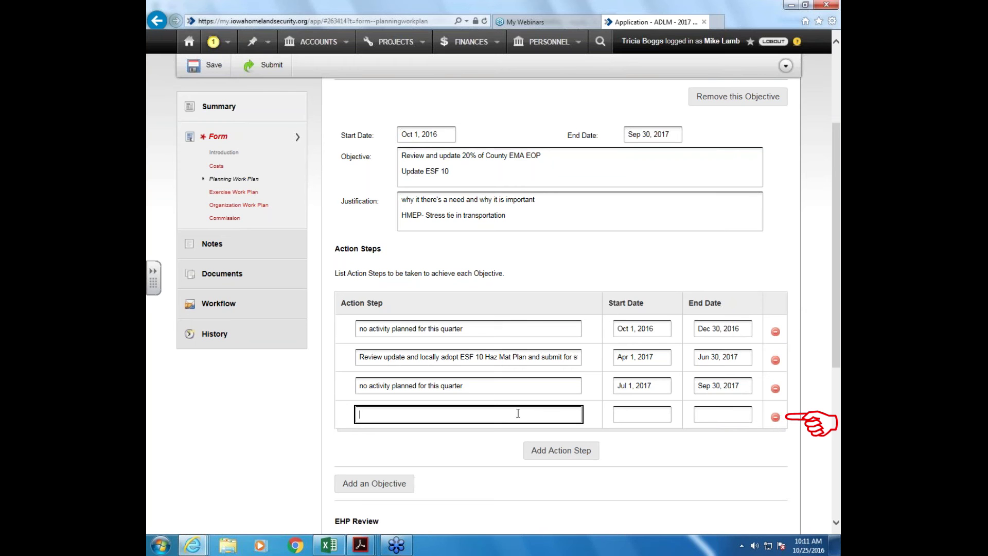
pyautogui.click(778, 419)
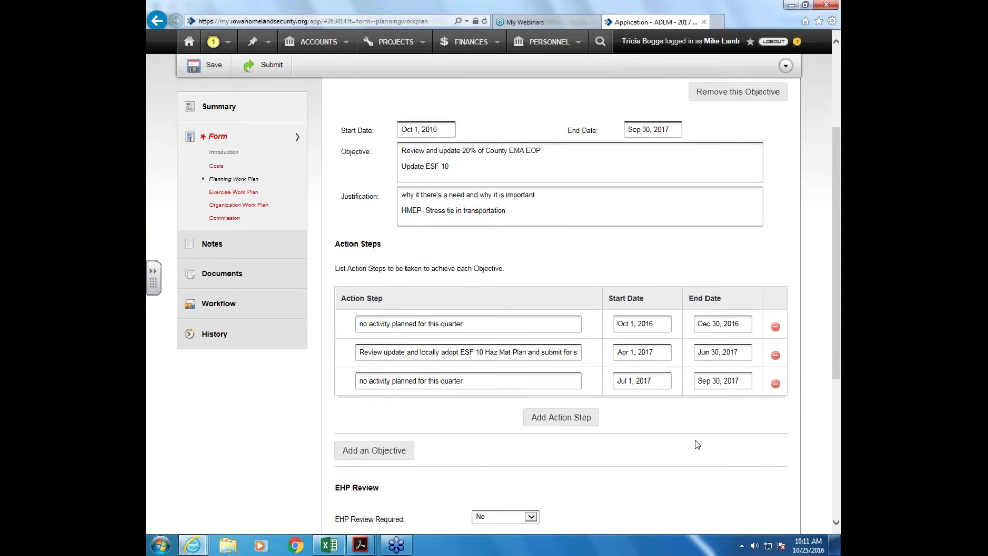
pyautogui.scroll(-2, 412, 412)
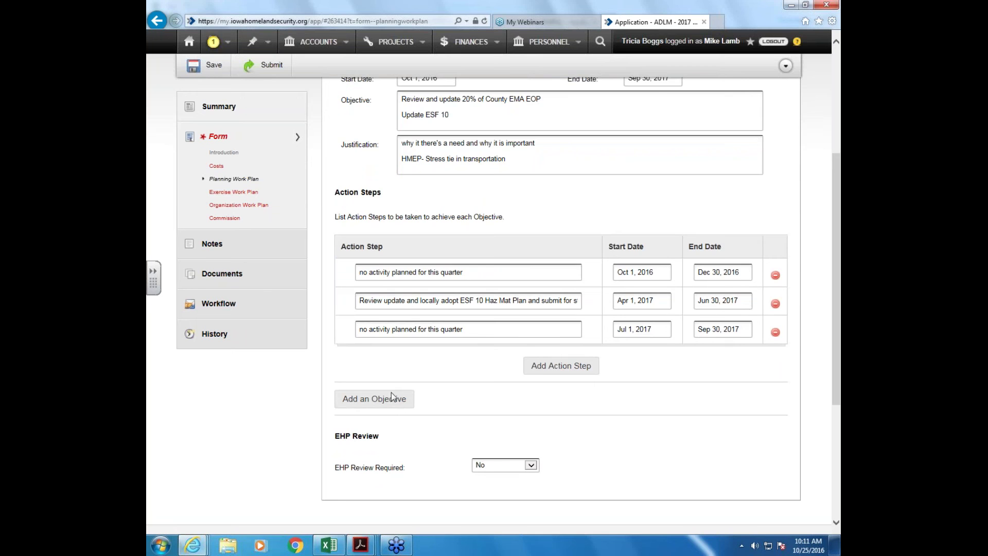
pyautogui.scroll(3, 413, 397)
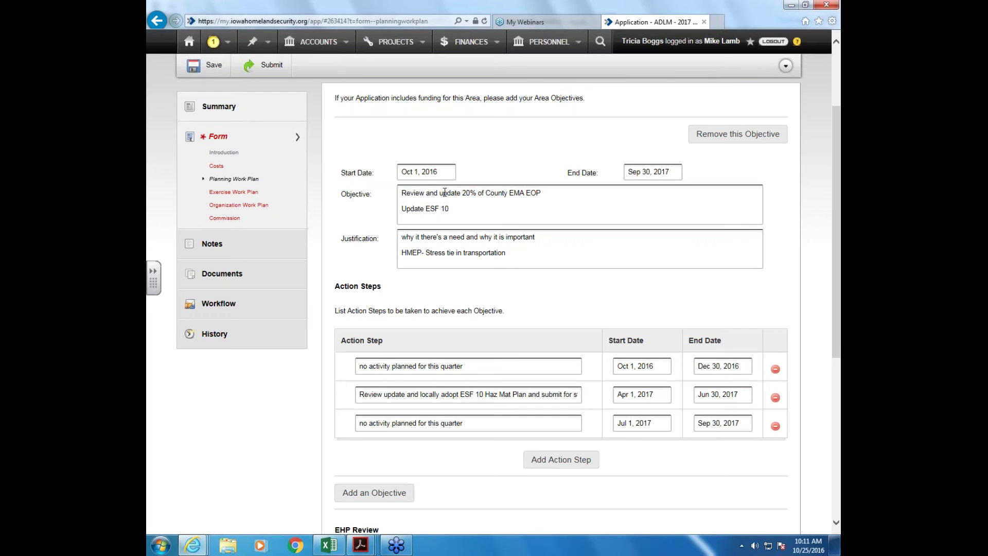
pyautogui.scroll(-1, 381, 484)
pyautogui.click(381, 455)
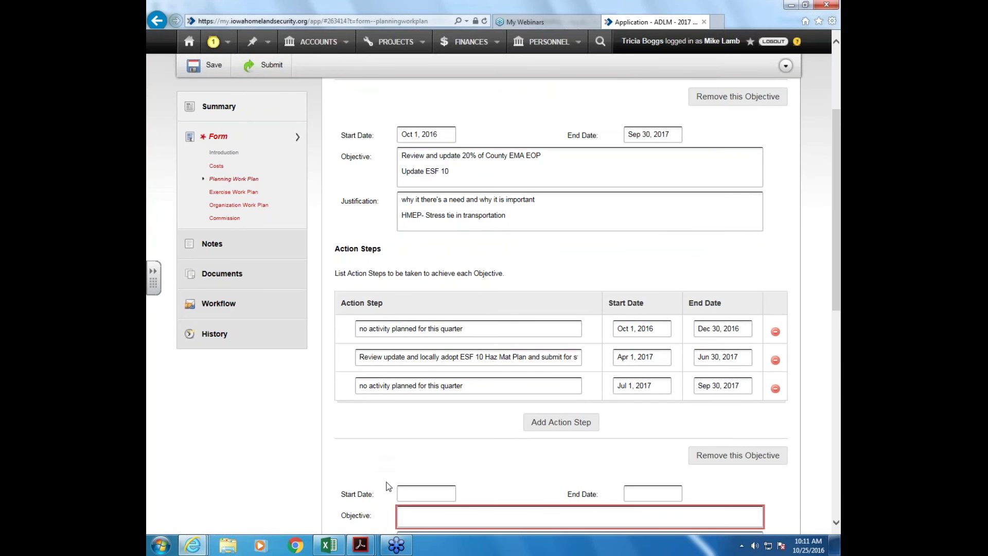
pyautogui.scroll(-3, 391, 486)
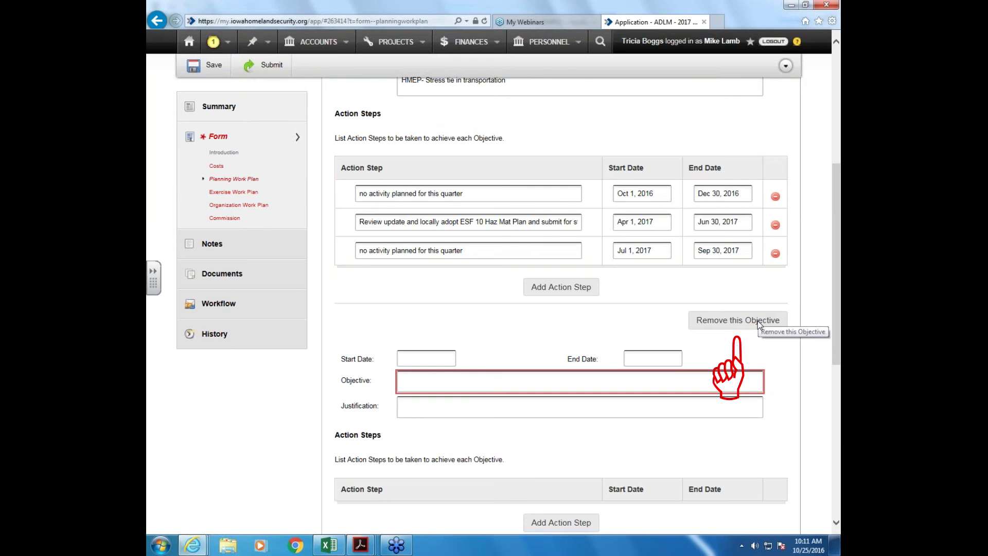
pyautogui.click(758, 320)
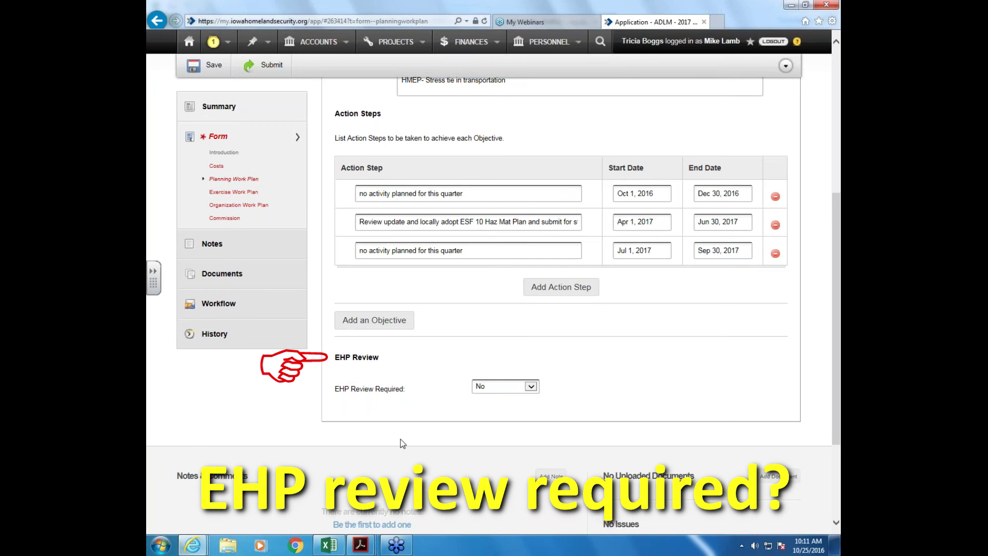
# Switch EHP Review Required to Yes and back to No.
pyautogui.click(515, 386)
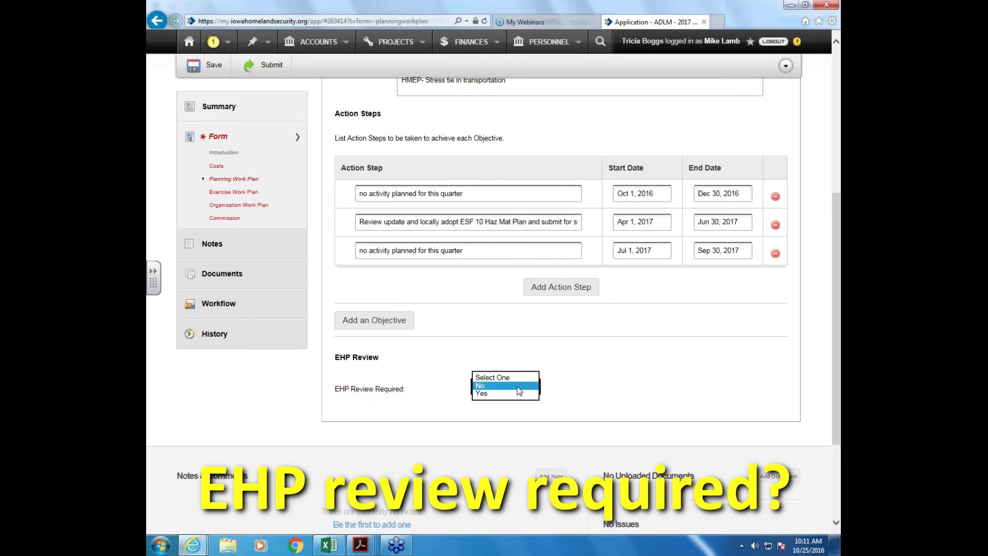
pyautogui.click(494, 397)
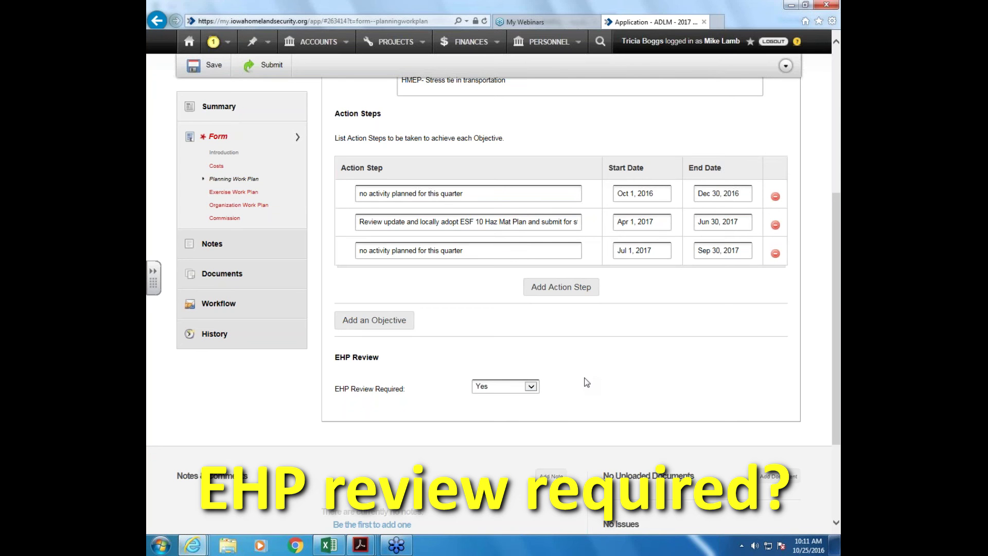
pyautogui.click(535, 387)
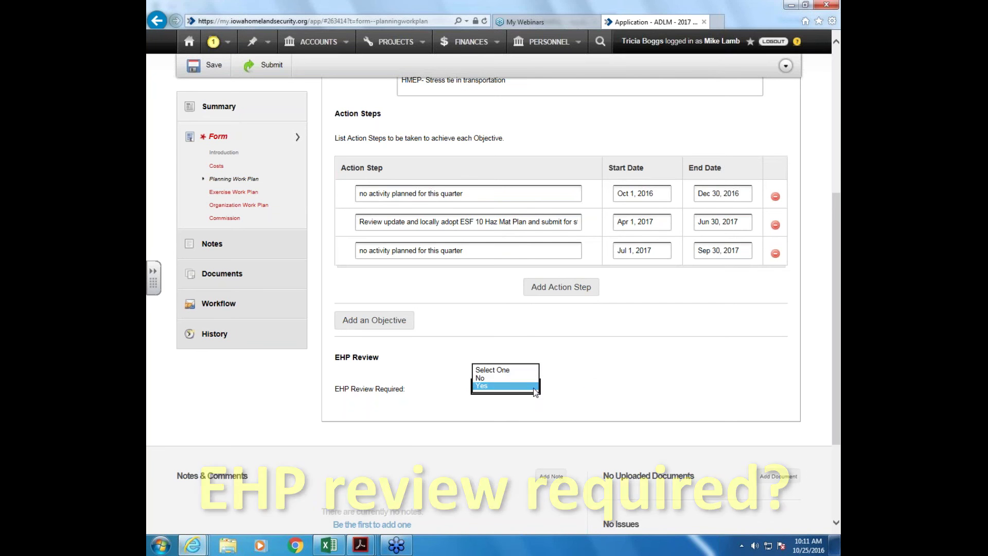
pyautogui.click(507, 378)
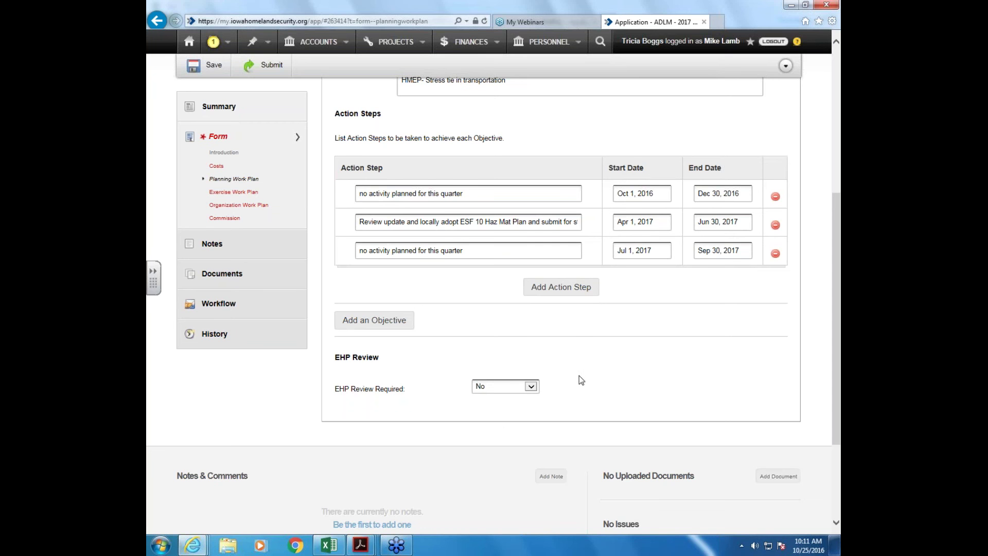
# Save the Planning Work Plan and view the Exercise Work Plan and Organization Work Plan forms.
pyautogui.scroll(5, 581, 375)
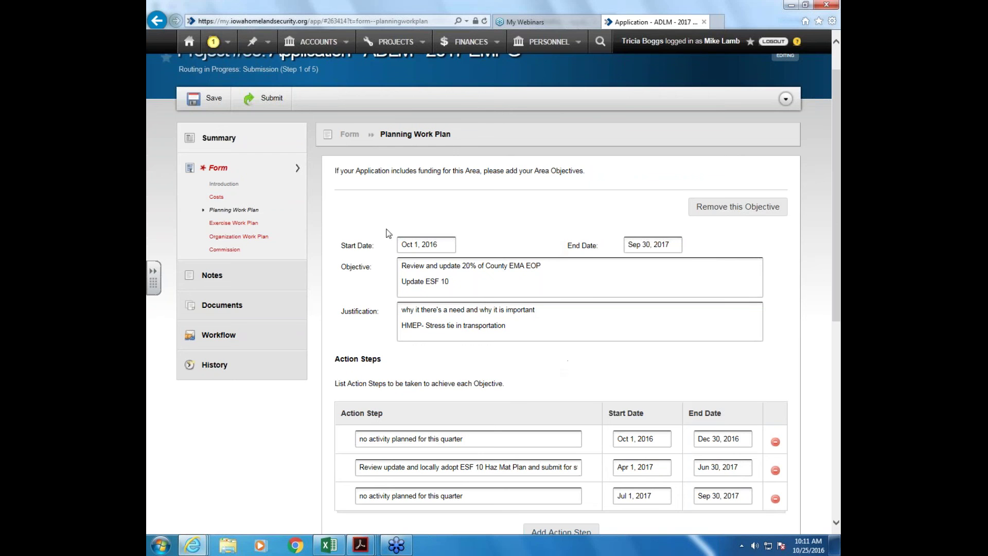
pyautogui.click(214, 98)
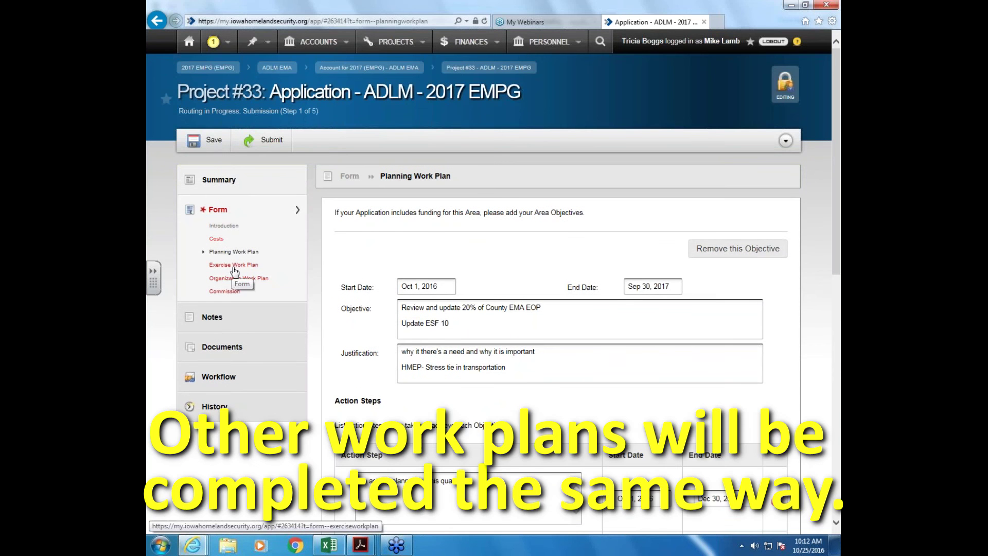
pyautogui.click(235, 264)
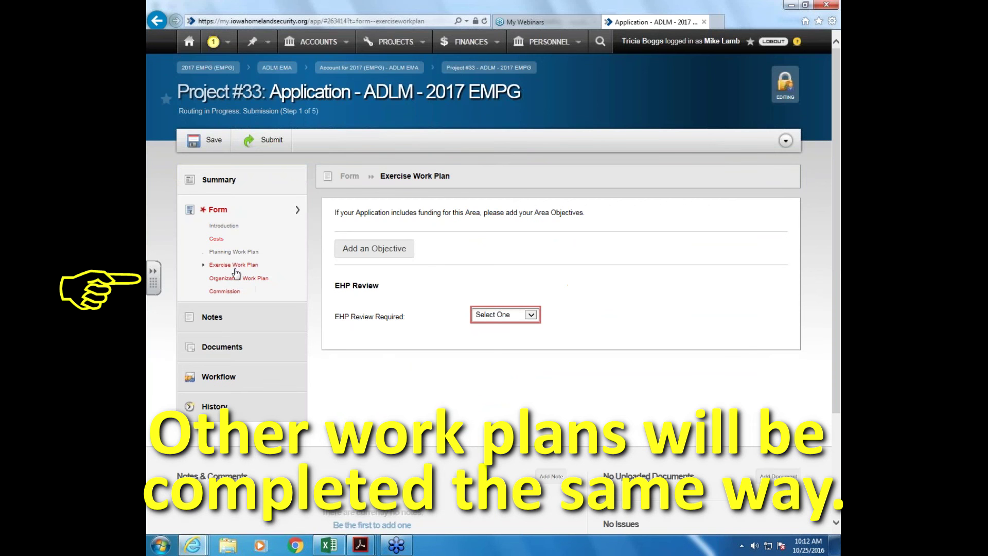
pyautogui.click(238, 278)
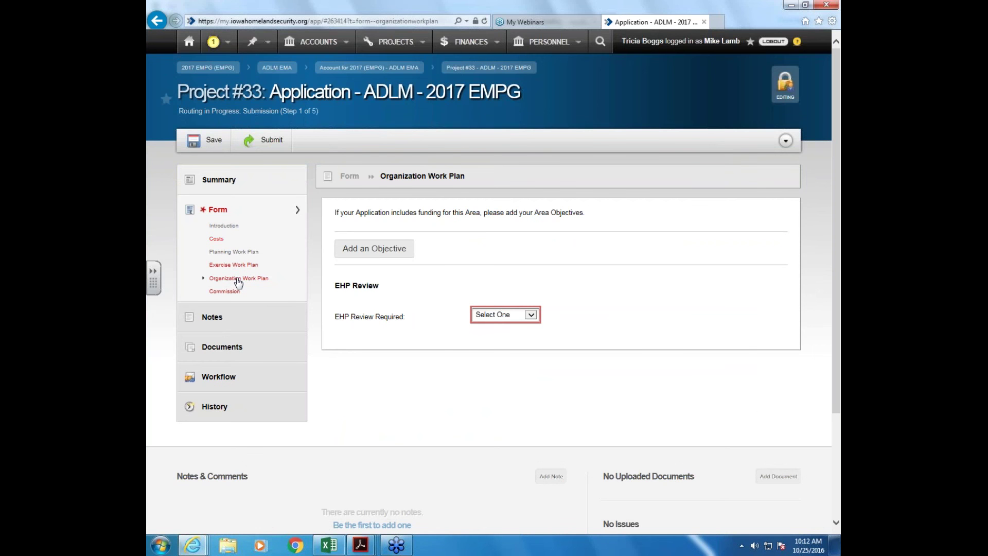